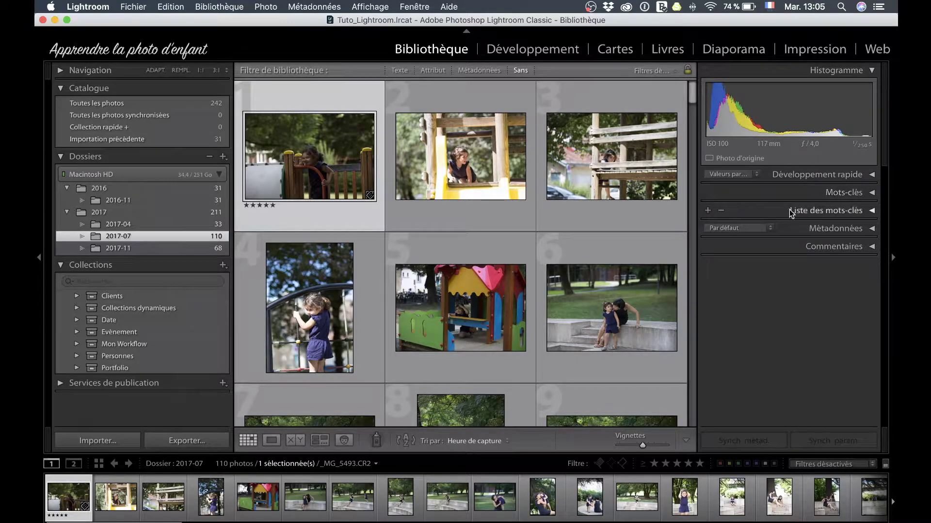
Step: Expand the Mots-clés section and its Etiquettes de mots-clés area for the first photo
left_click(872, 194)
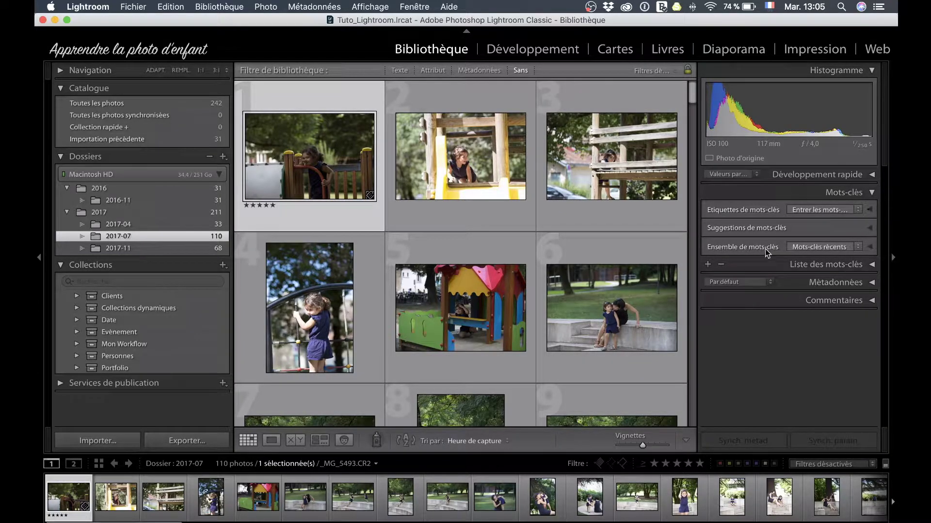
left_click(742, 210)
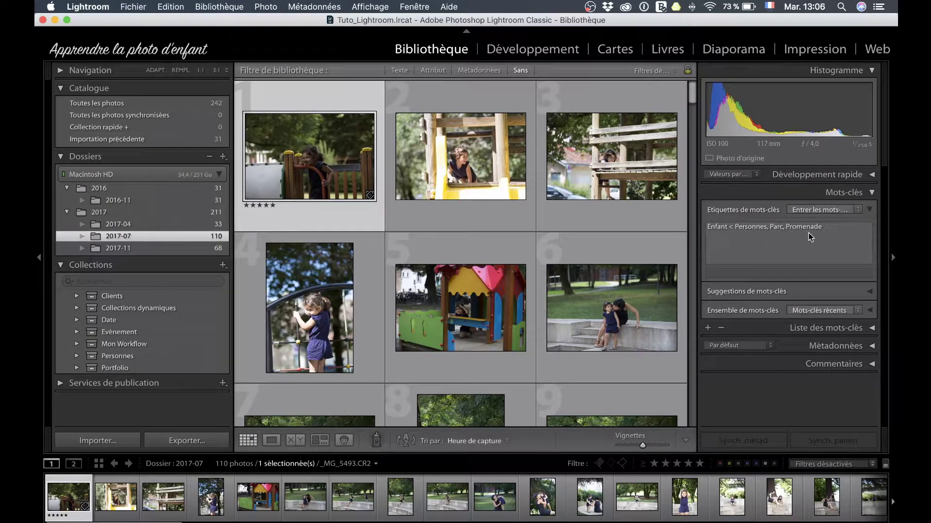
Step: Try adding extra text after Promenade in the first photo's keyword tags, and erase it again
left_click(832, 232)
type(",enenifnizufze")
key("BackSpace")
key("BackSpace")
key("BackSpace")
key("BackSpace")
key("BackSpace")
key("BackSpace")
key("BackSpace")
key("BackSpace")
key("BackSpace")
key("BackSpace")
key("BackSpace")
key("BackSpace")
key("BackSpace")
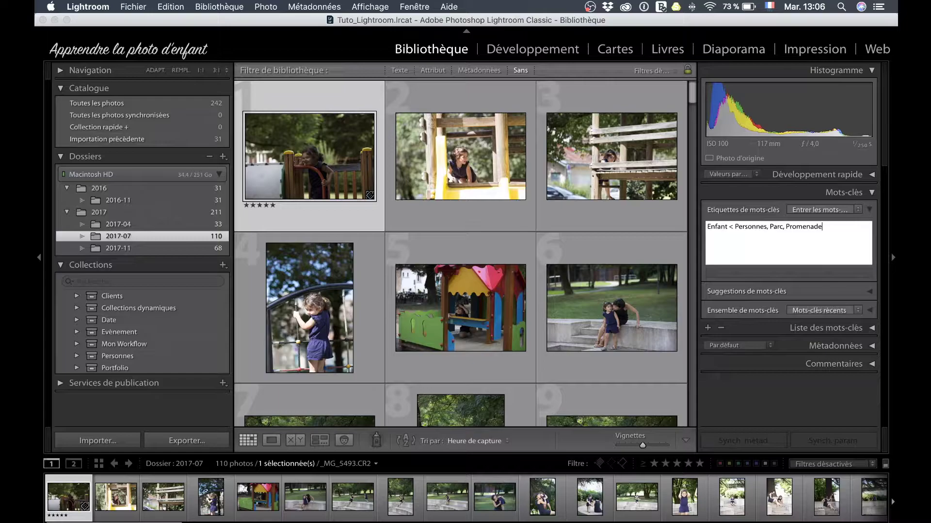
key("Return")
left_click_drag(709, 228, 820, 228)
left_click(834, 234)
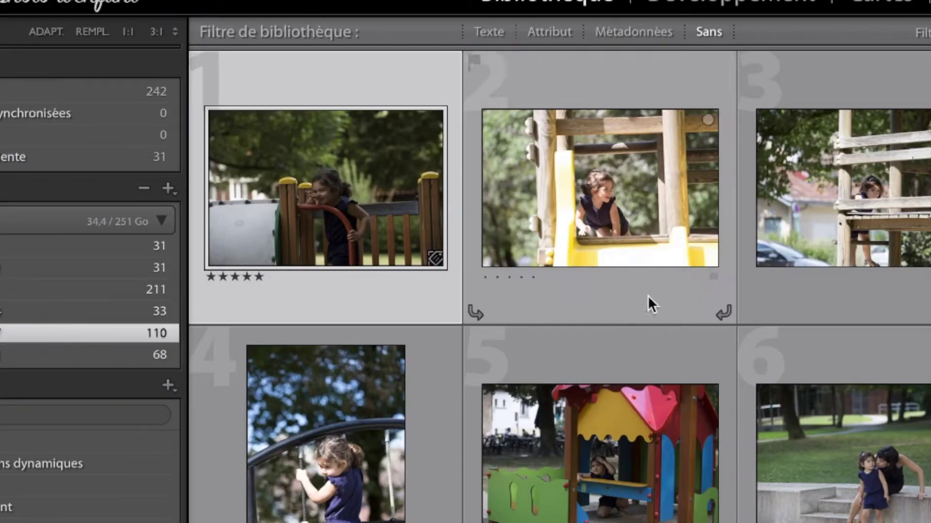
Step: Compare the second photo's keyword tags with the first photo's, keeping the tag display on Entrer les mots-clés
left_click(679, 231)
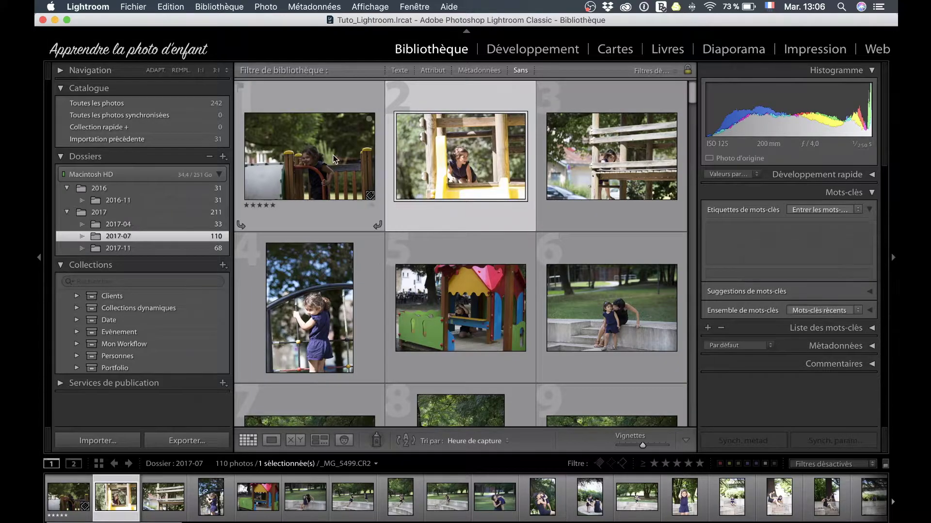
left_click(376, 222)
left_click(829, 212)
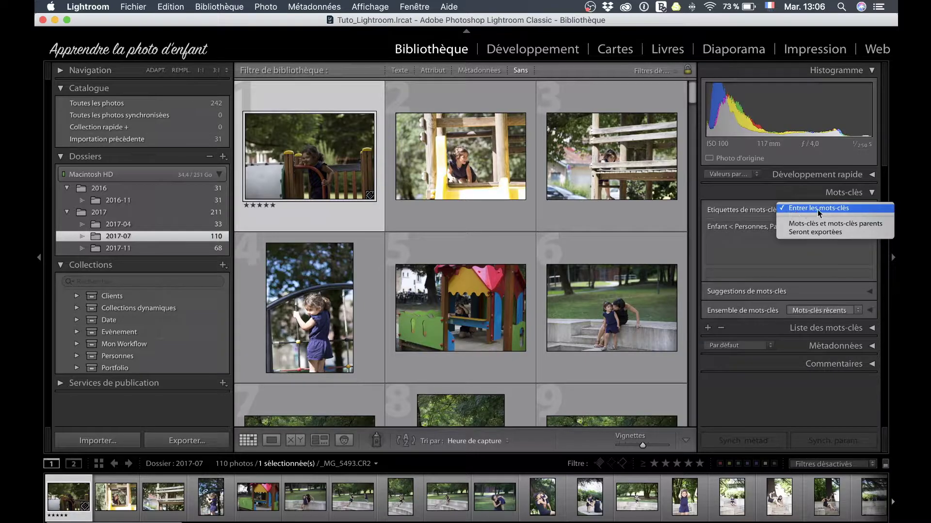
left_click(826, 208)
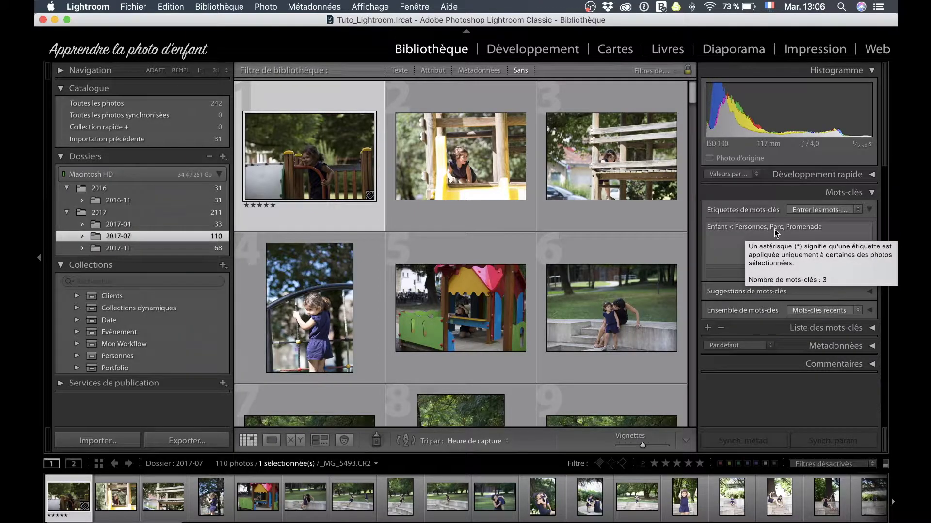
Step: View the first photo's tags as Mots-clés et mots-clés parents, and return the display to Entrer les mots-clés
left_click(815, 210)
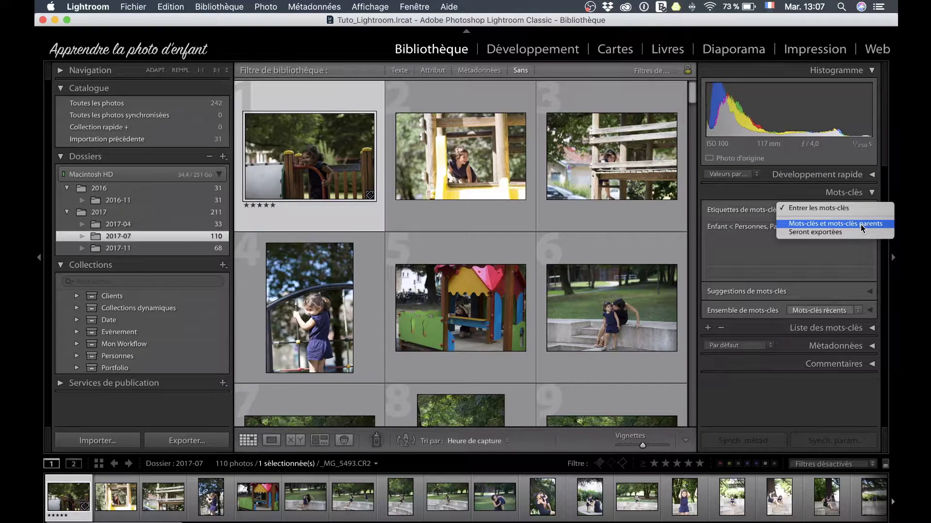
left_click(825, 222)
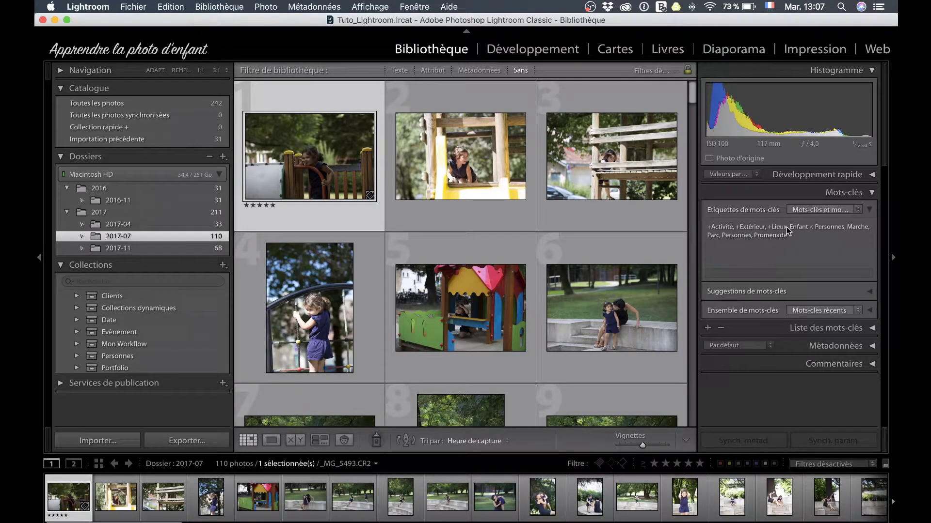
left_click(844, 210)
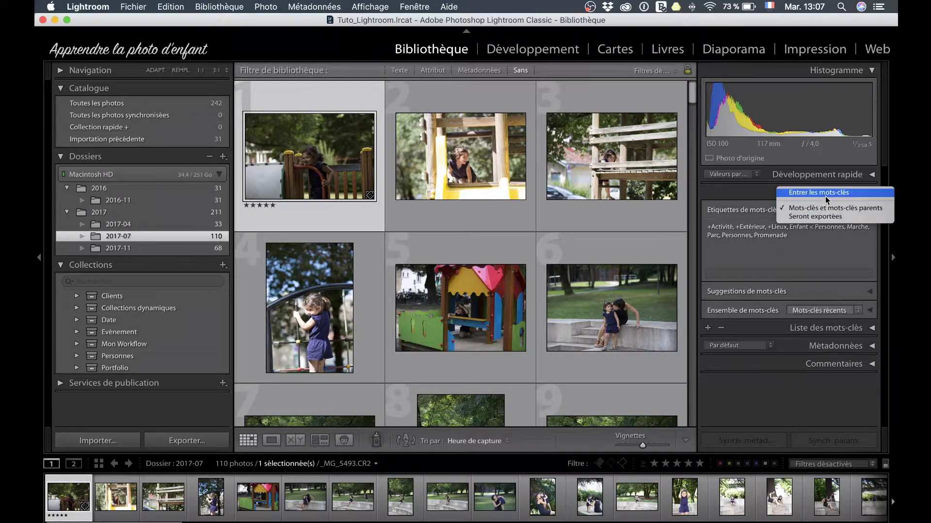
left_click(805, 191)
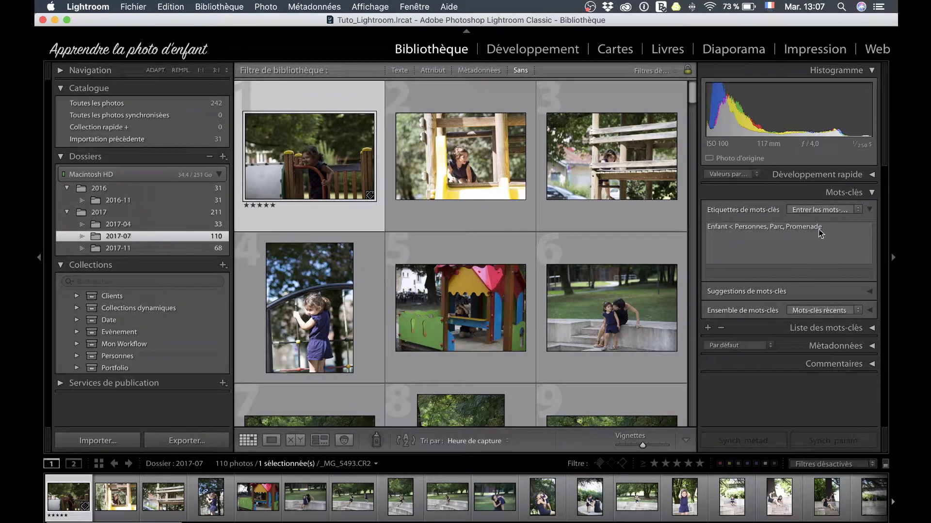
Step: Check which keywords are exported using the Seront exportées display, and switch back to Entrer les mots-clés
left_click(816, 209)
left_click(809, 232)
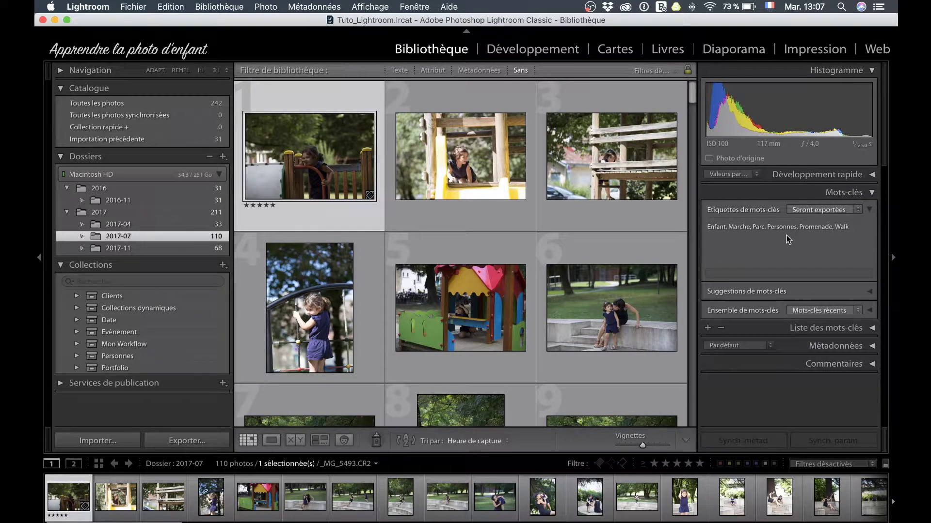
left_click(832, 211)
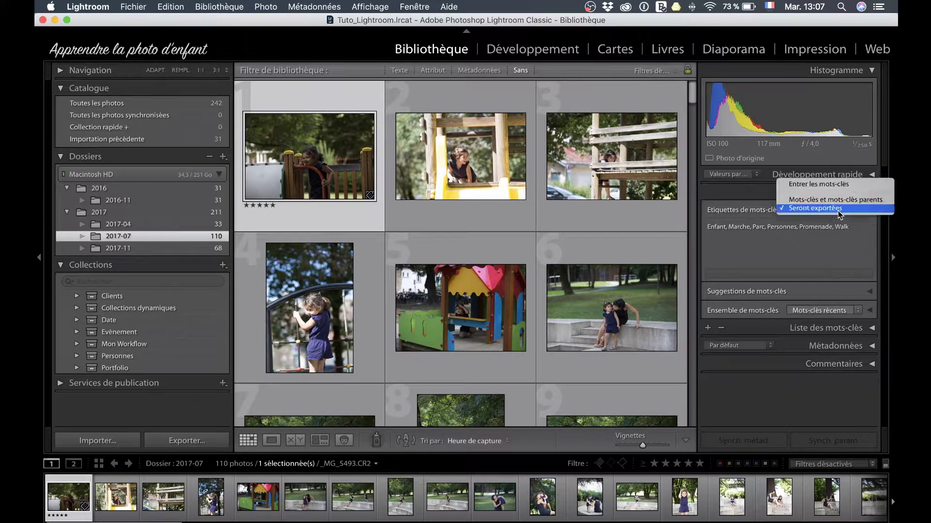
left_click(824, 185)
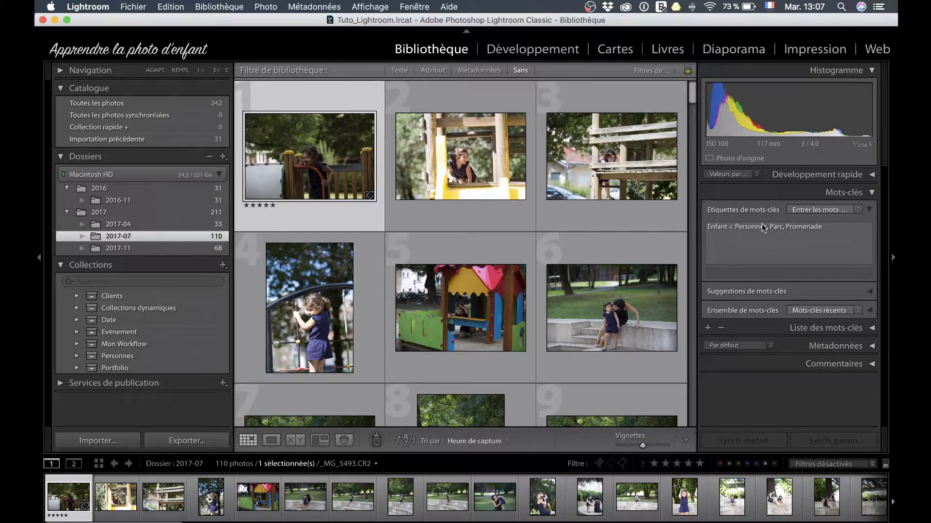
Step: Compare the Seront exportées and Mots-clés et mots-clés parents displays, finishing on Entrer les mots-clés
left_click(846, 209)
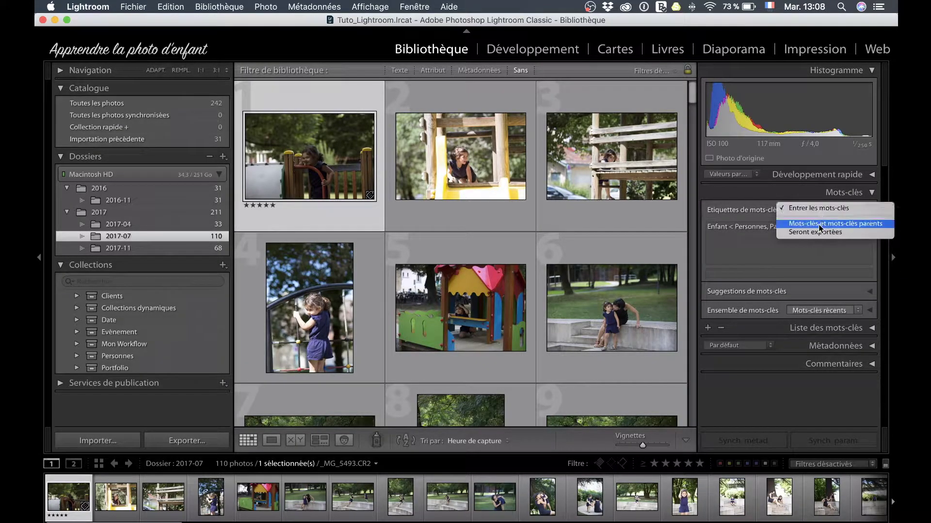
left_click(781, 232)
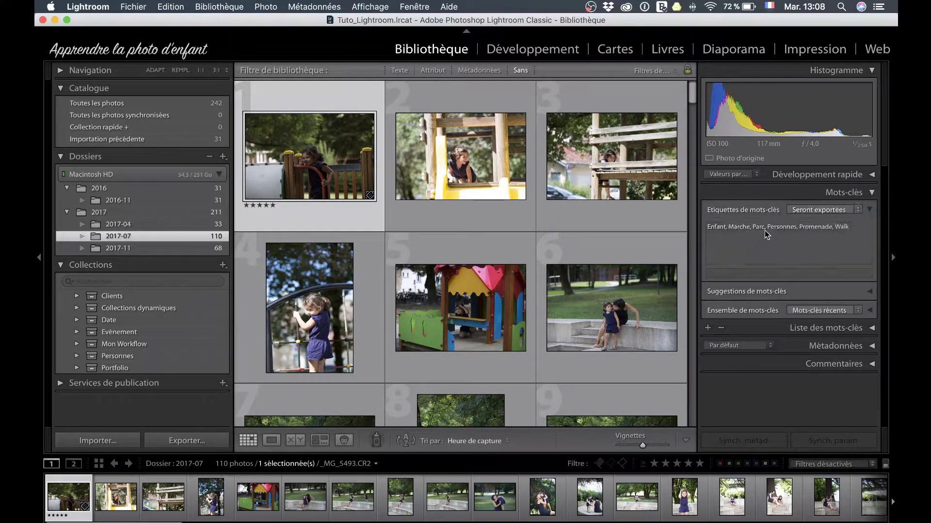
left_click(833, 212)
left_click(825, 205)
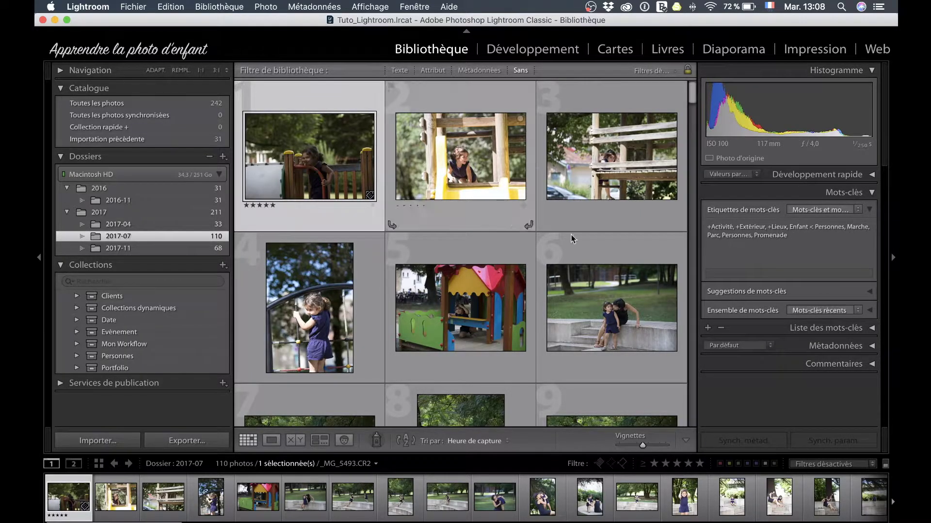
left_click(841, 210)
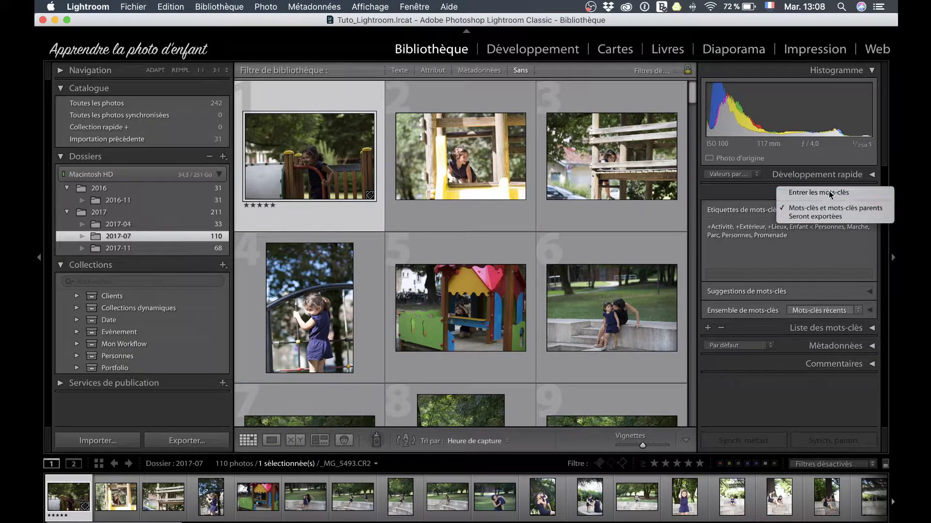
left_click(830, 201)
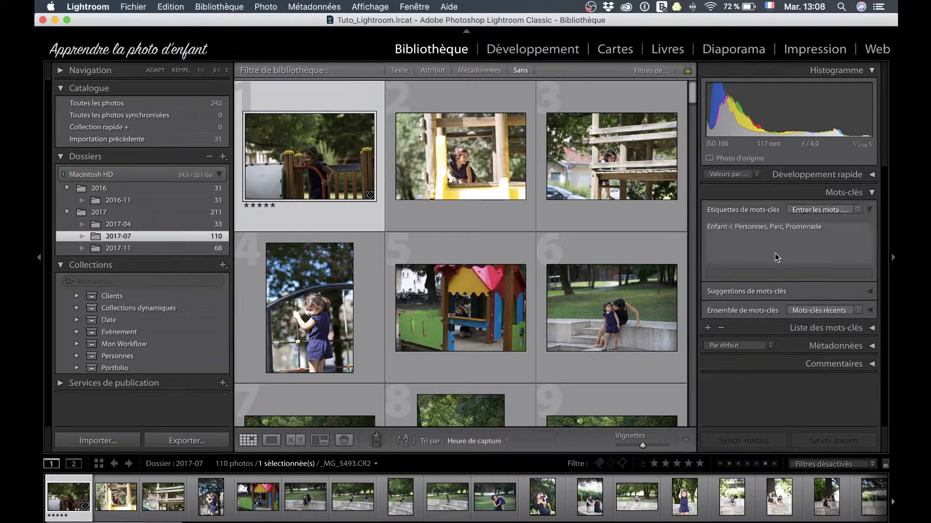
Step: Review the Suggestions de mots-clés for the first photo, and collapse them with the keyword tags left expanded
left_click(866, 208)
left_click(761, 229)
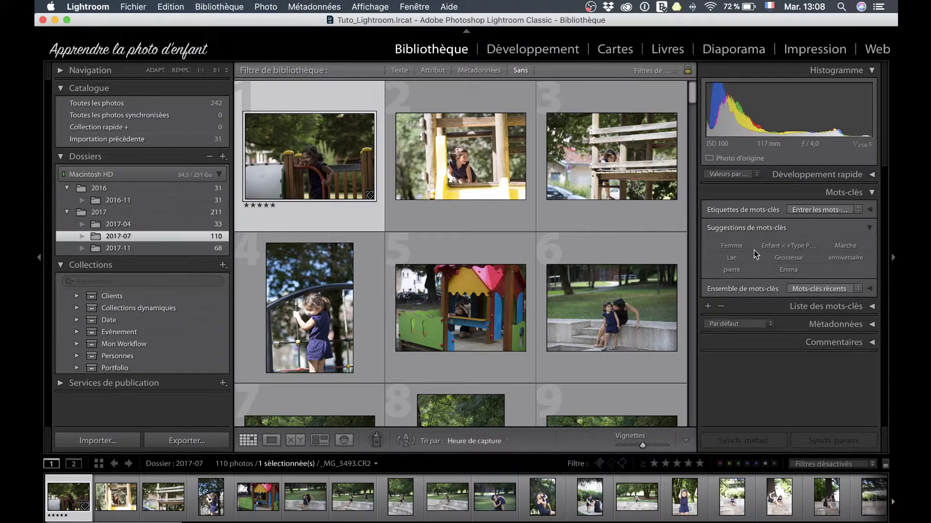
left_click(870, 210)
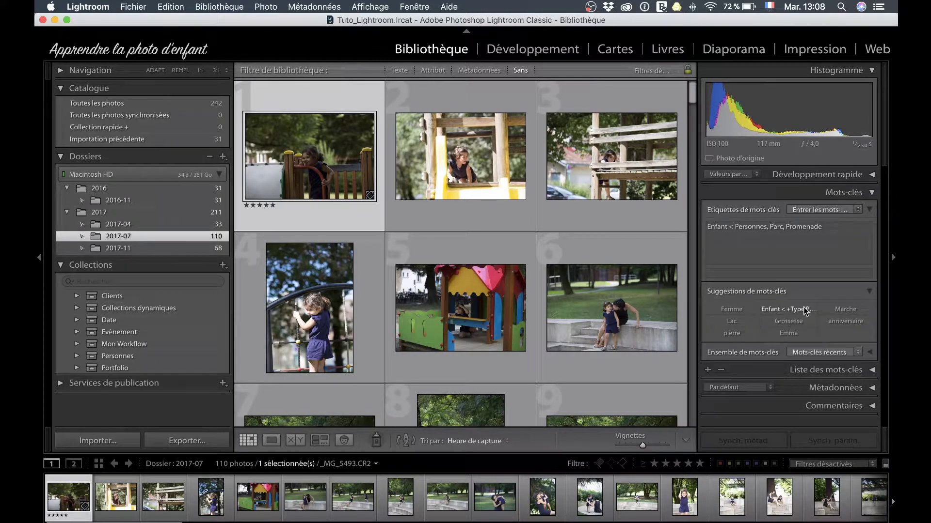
left_click(869, 292)
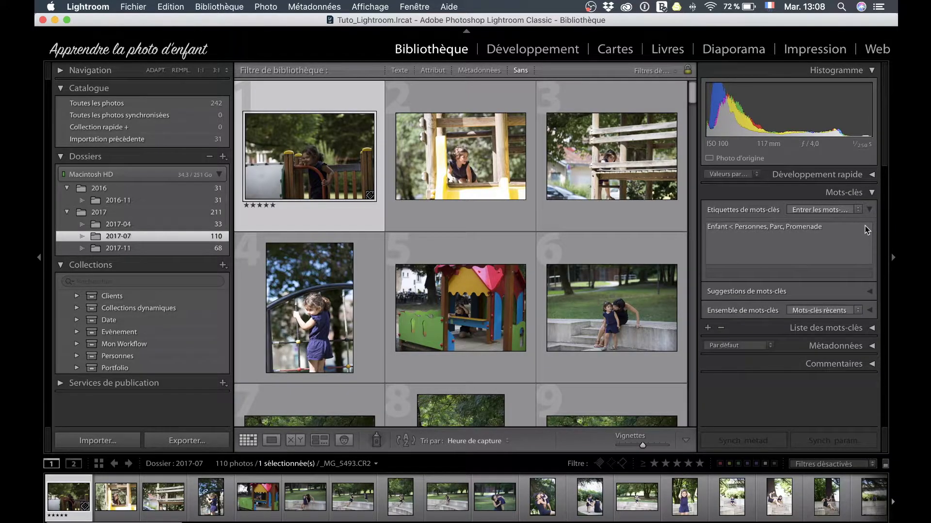
Step: Examine the Mots-clés récents keyword set and the choice of other sets, and collapse the Ensemble de mots-clés area
left_click(869, 310)
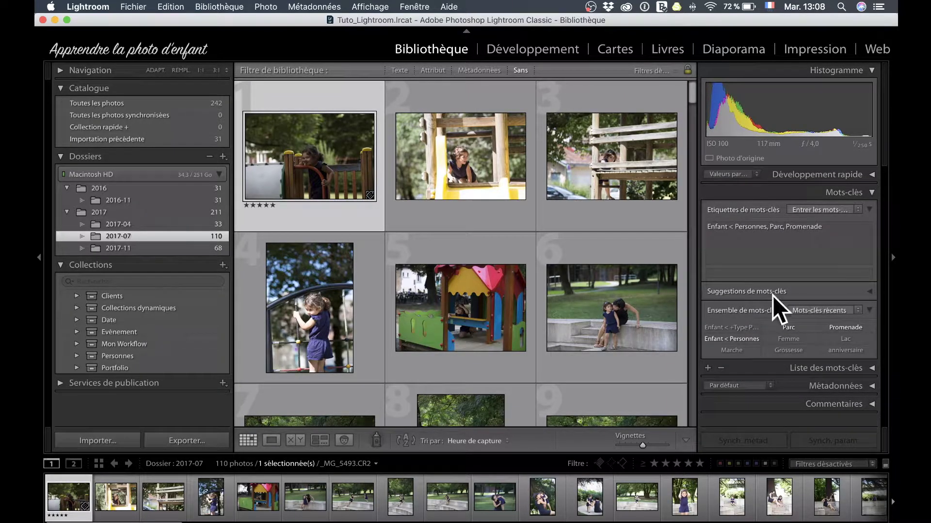
left_click(824, 310)
left_click(836, 290)
left_click(870, 310)
left_click(870, 292)
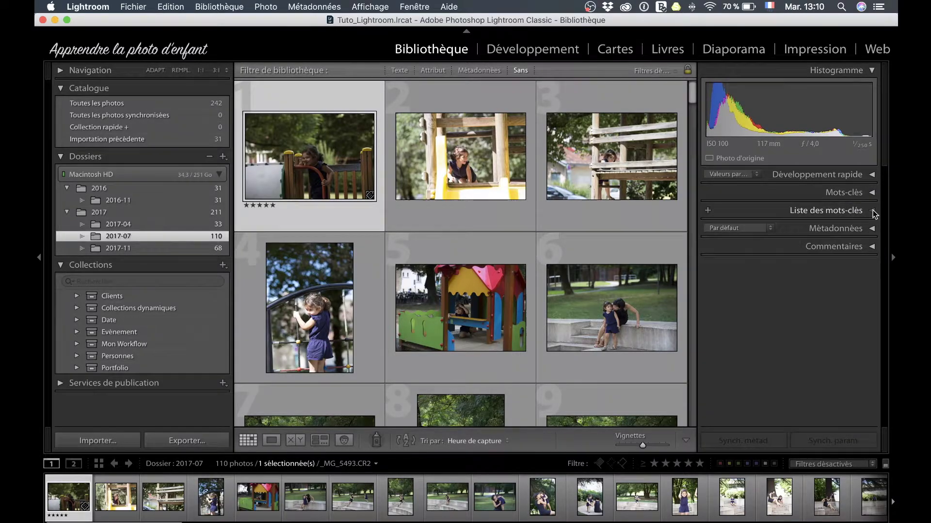
Step: Expand the Liste des mots-clés and look through its keyword hierarchy
left_click(872, 212)
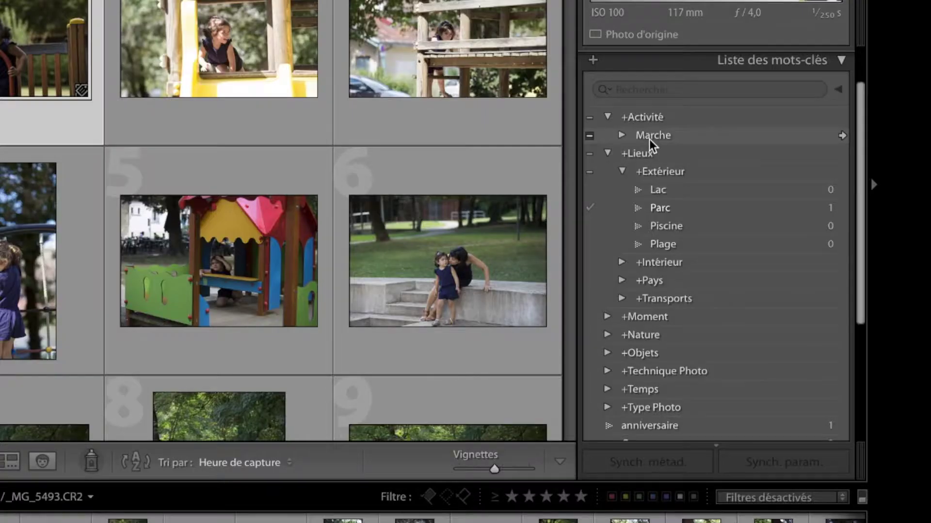
scroll(667, 412, "down", 3)
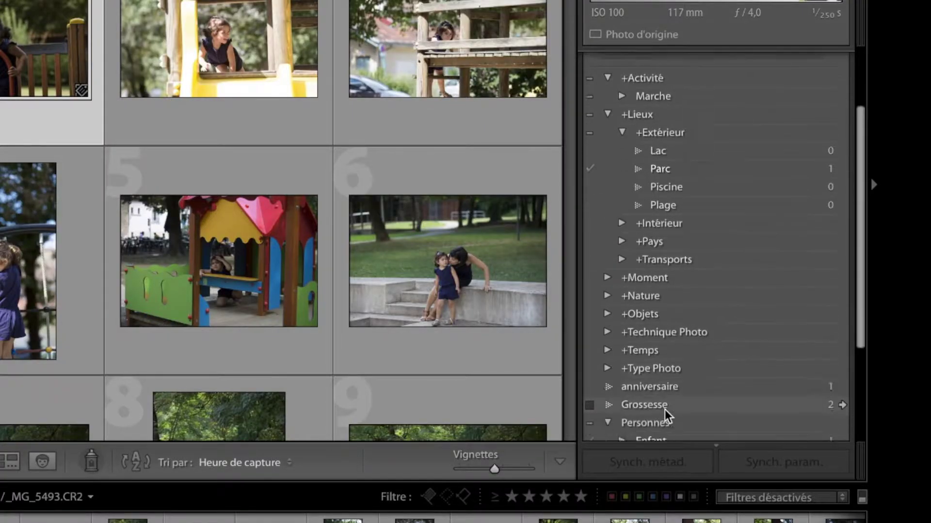
scroll(667, 100, "up", 3)
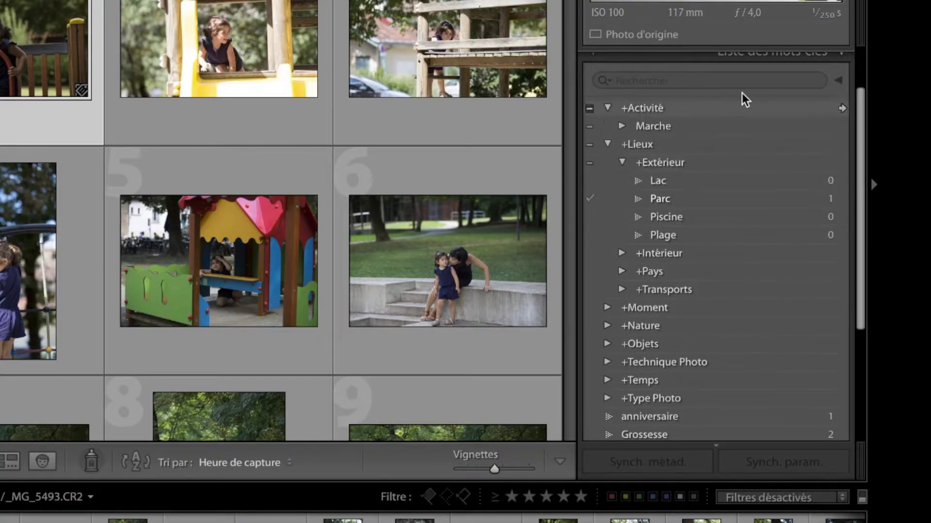
scroll(606, 143, "up", 2)
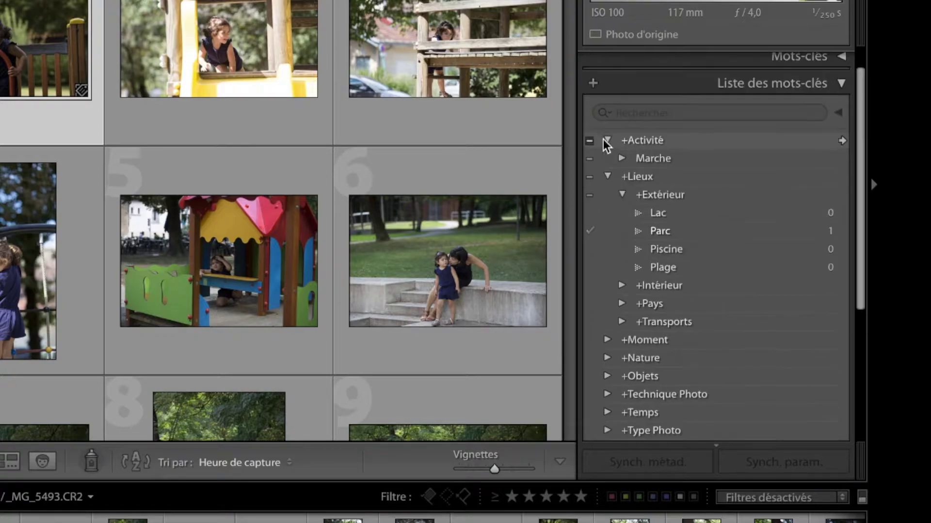
Step: Collapse and reopen the +Activité keyword group, and expand Marche to show its child keywords
left_click(606, 140)
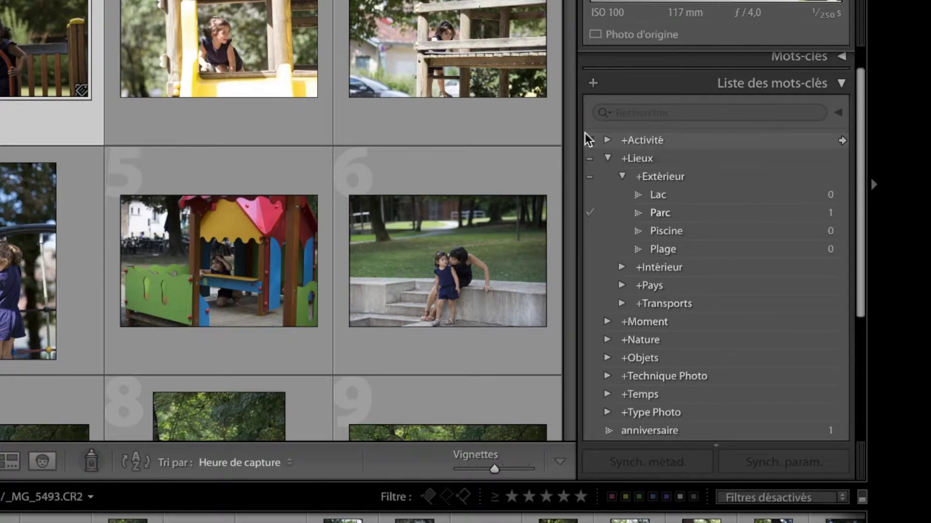
left_click(607, 141)
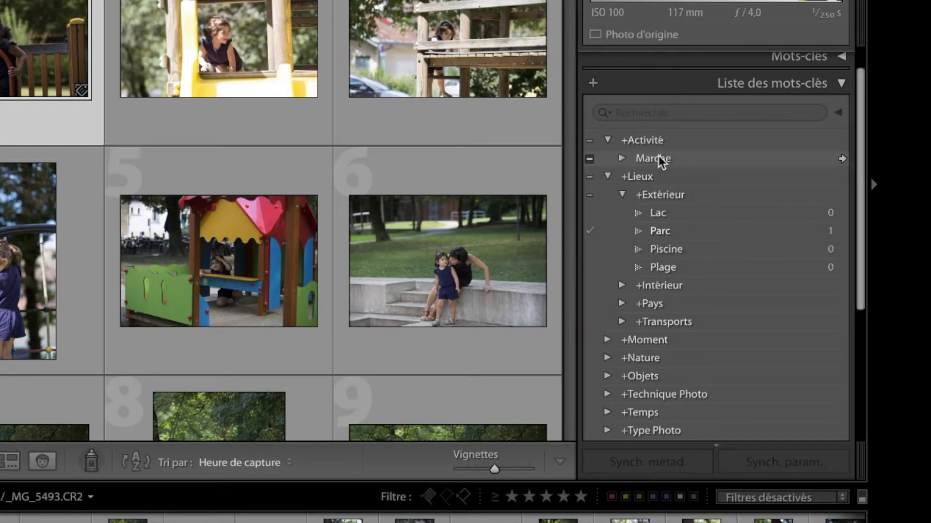
left_click(621, 159)
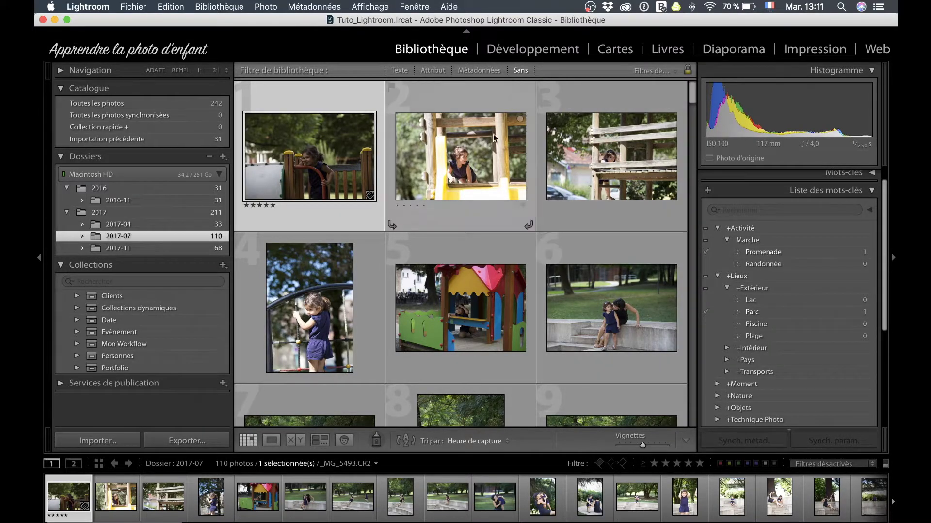
Step: Try assigning the Promenade keyword to the second photo from the keyword list, remove it, and reselect the first photo
left_click(466, 144)
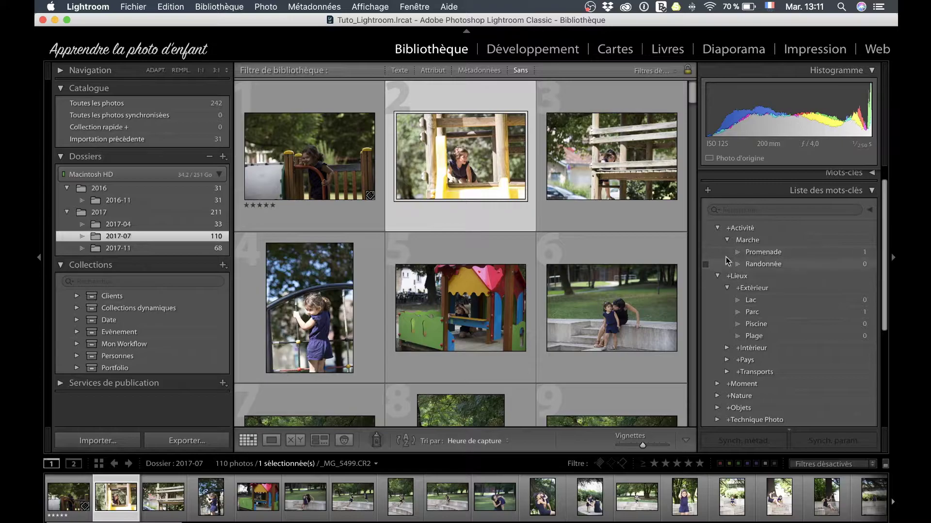
left_click(705, 253)
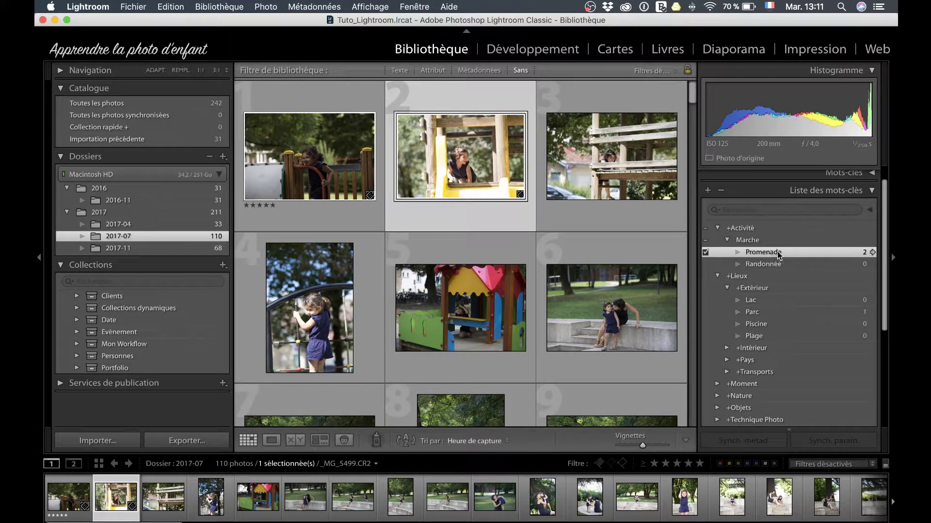
left_click(705, 253)
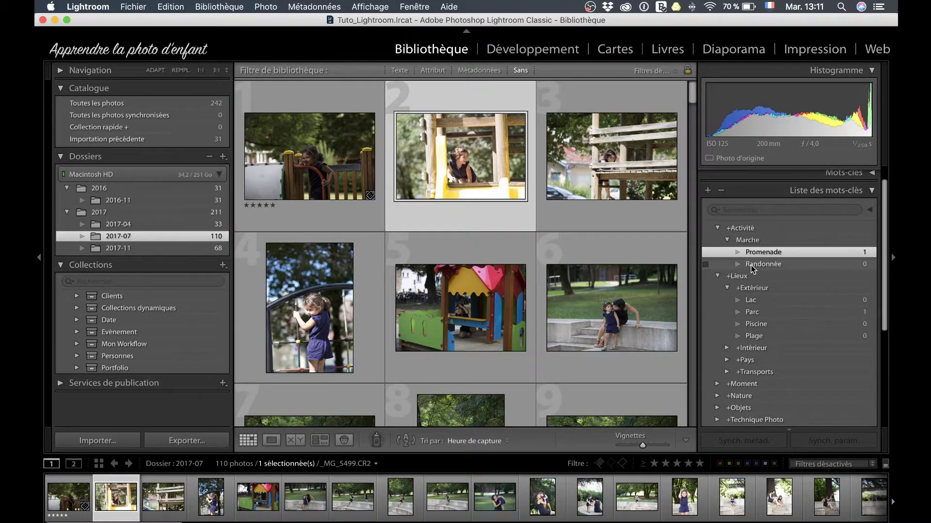
left_click(325, 179)
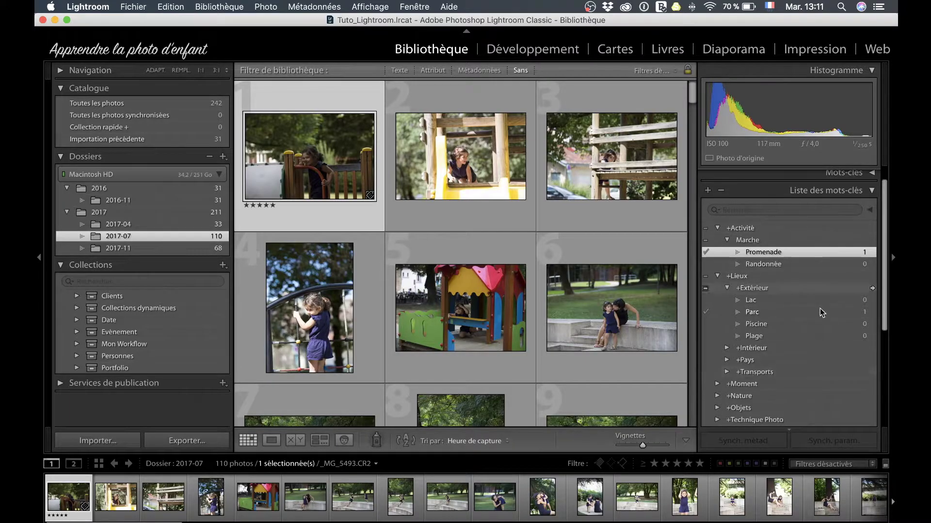
Step: Collapse the Marche keyword within the +Activité group
left_click(726, 241)
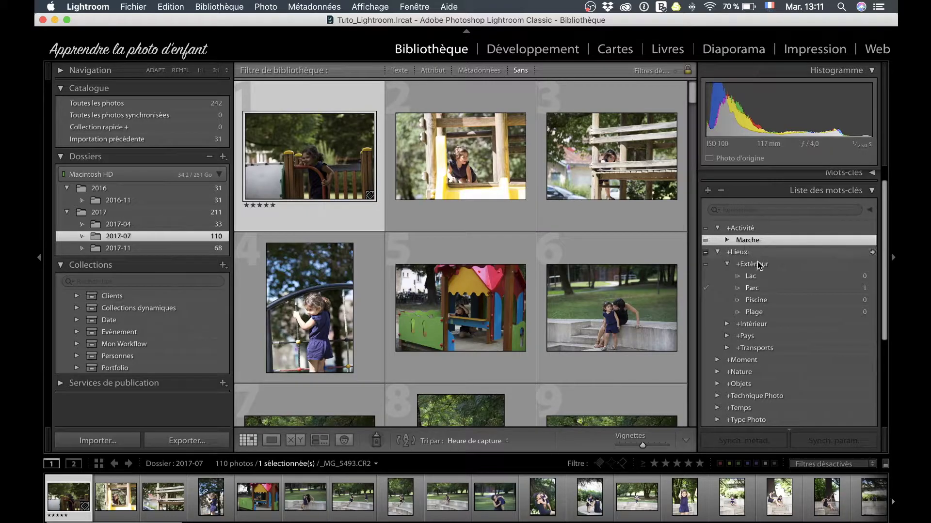
scroll(766, 405, "up", 2)
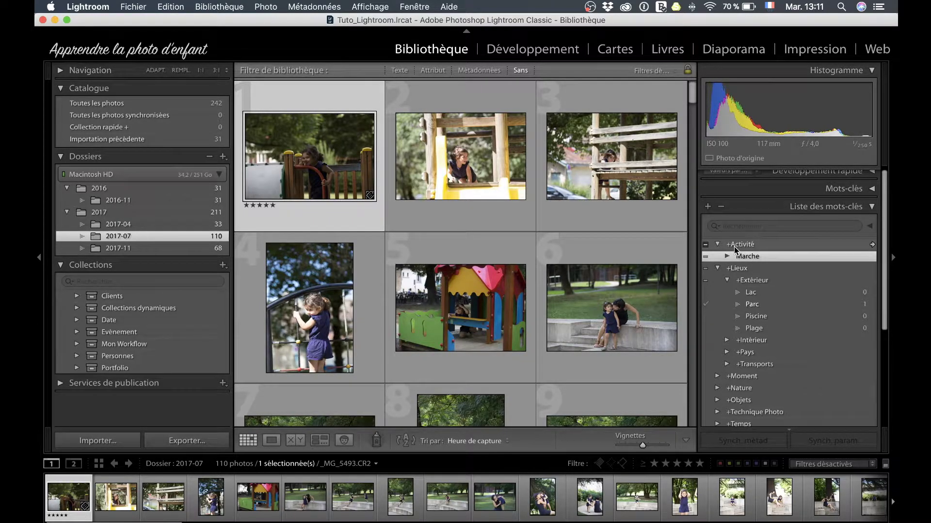
scroll(759, 319, "down", 2)
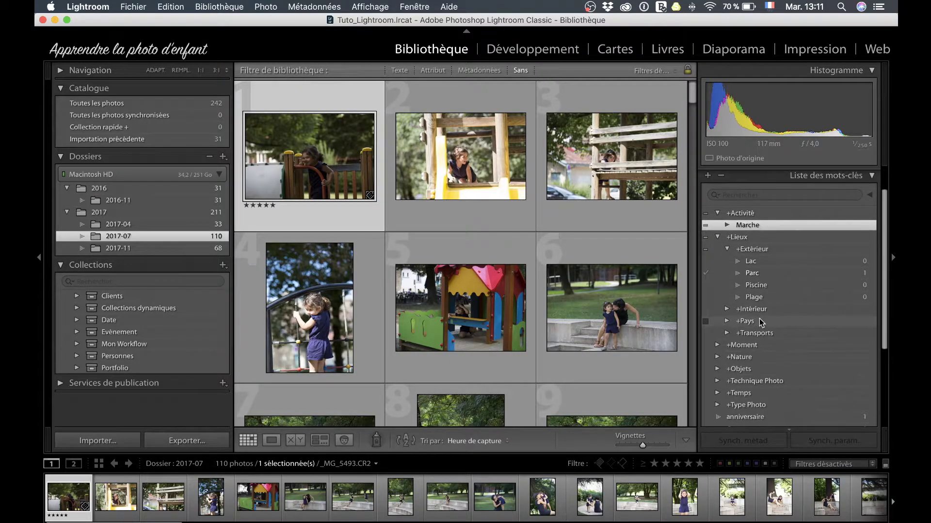
Step: Rename the +Objets keyword to +Objet in the keyword list
scroll(758, 359, "down", 2)
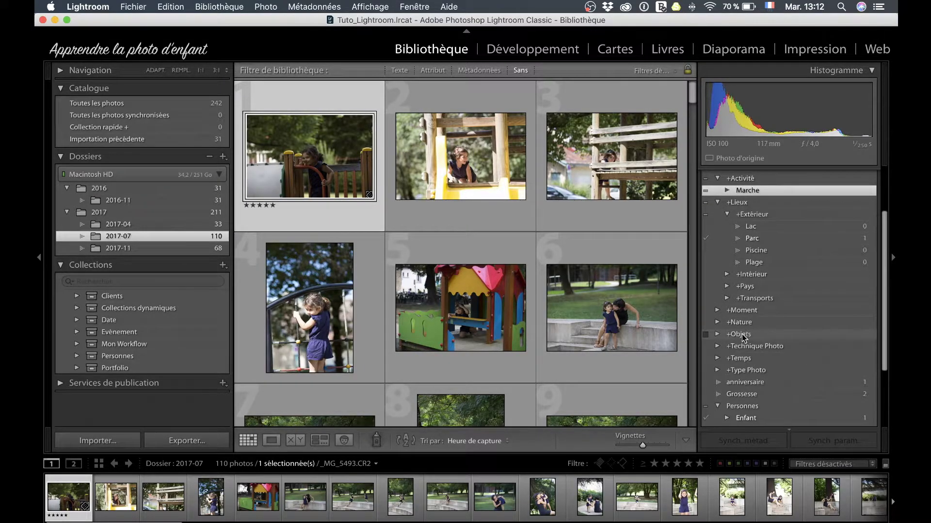
right_click(745, 335)
left_click(549, 370)
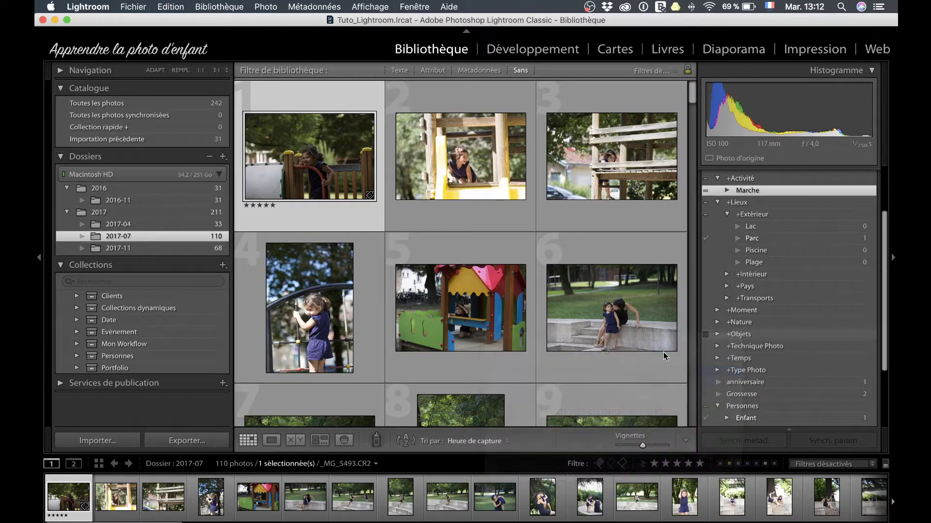
left_click(452, 129)
key("BackSpace")
key("Return")
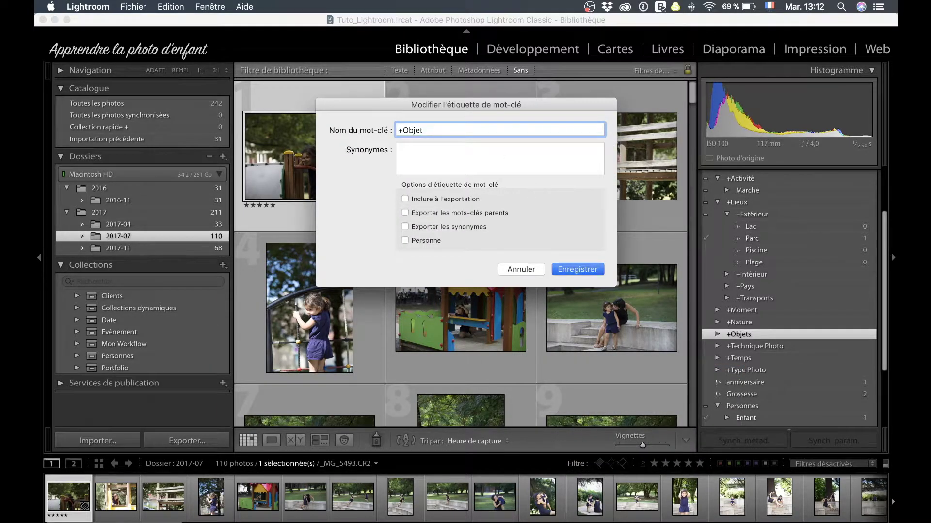
Step: Rename the Personnes keyword to Personne in the keyword list
scroll(784, 331, "down", 2)
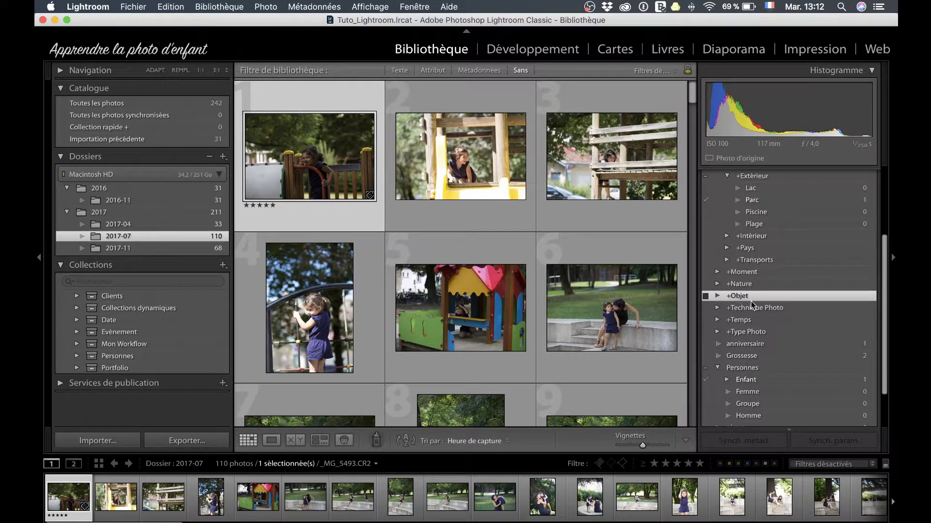
scroll(769, 296, "down", 2)
right_click(744, 339)
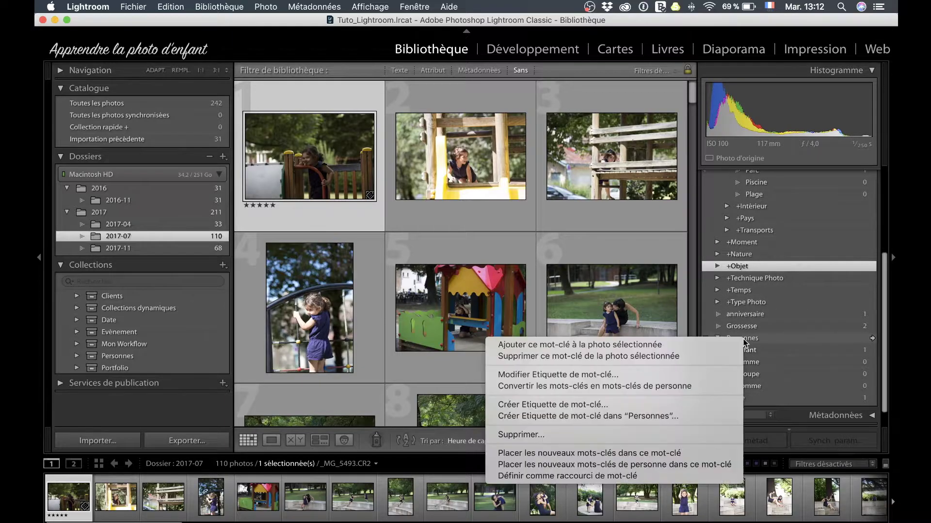
left_click(572, 375)
key("BackSpace")
key("Return")
Step: Collapse and reopen the Personne keyword, and look through the whole keyword hierarchy
left_click(717, 338)
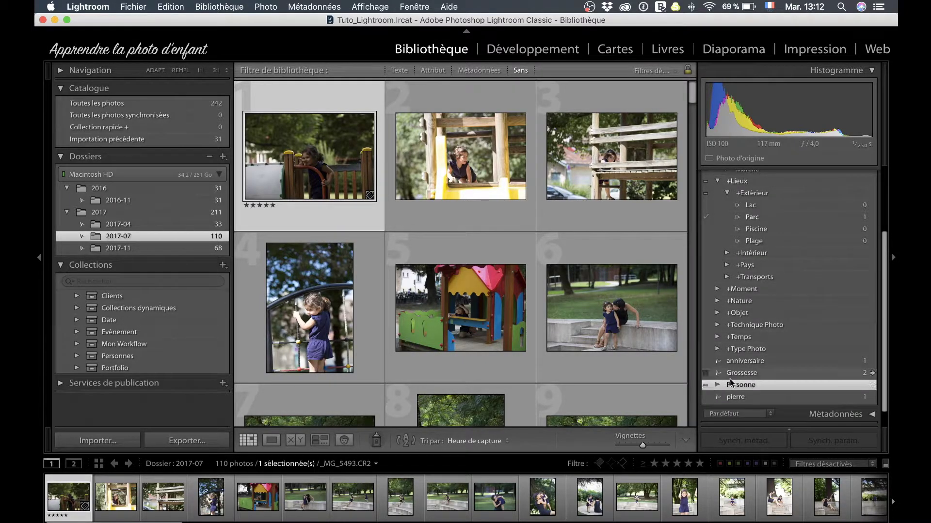
left_click(717, 385)
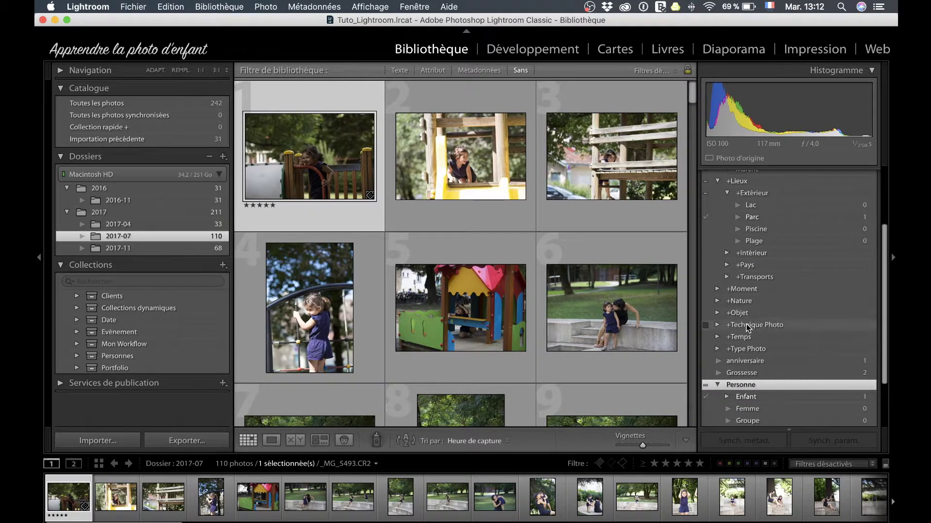
scroll(746, 326, "down", 2)
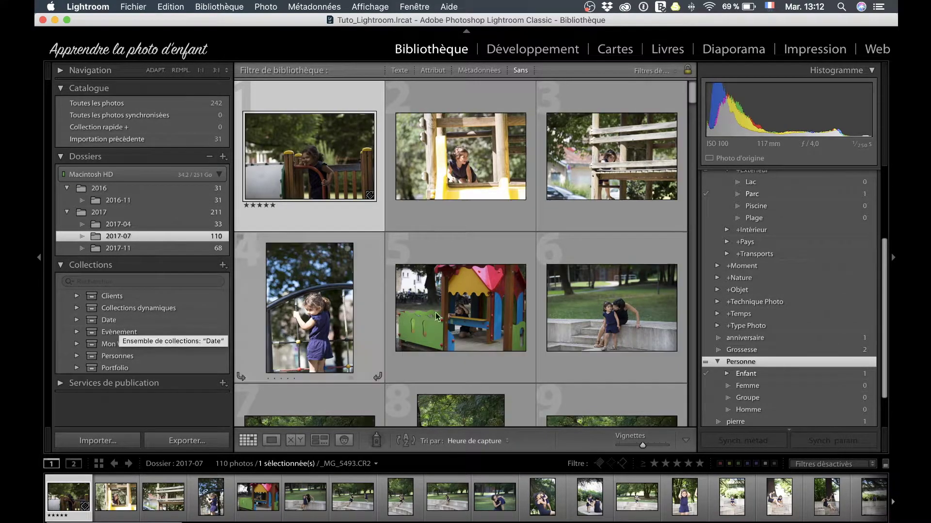
scroll(780, 267, "up", 4)
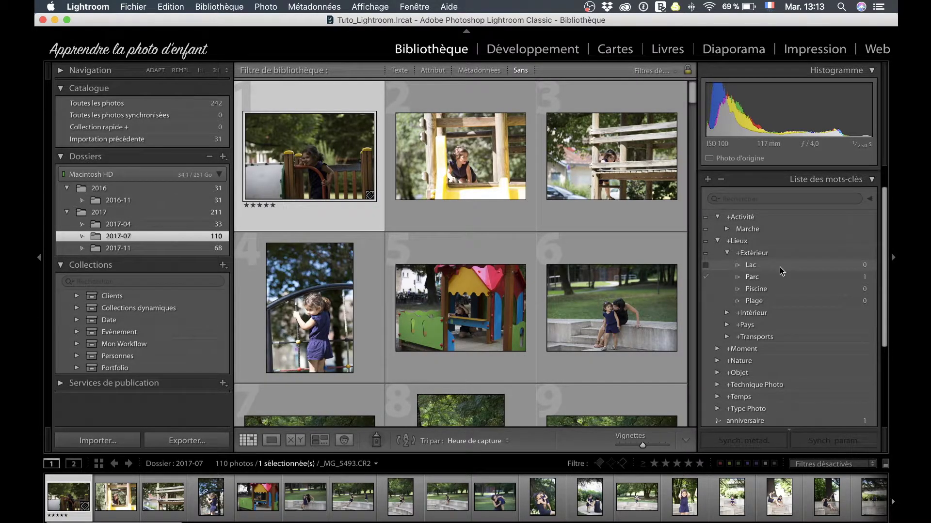
scroll(756, 236, "down", 3)
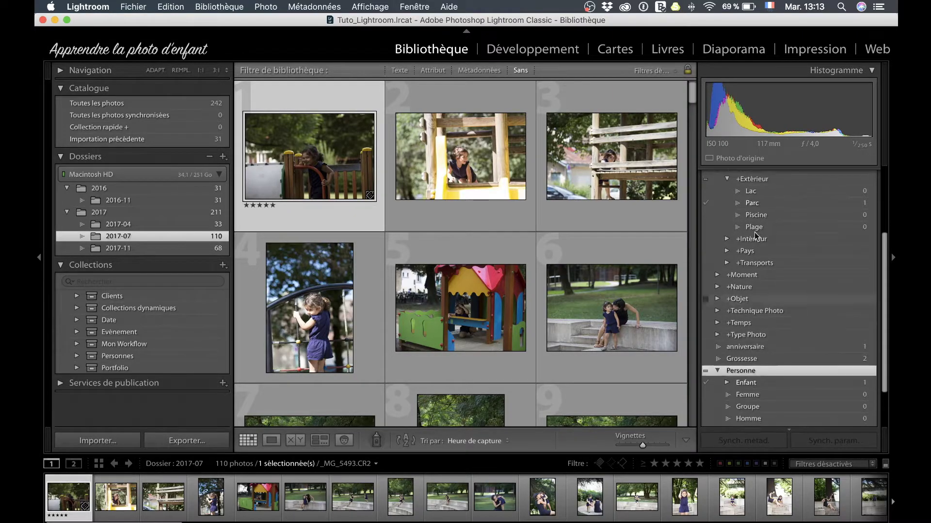
scroll(775, 286, "up", 3)
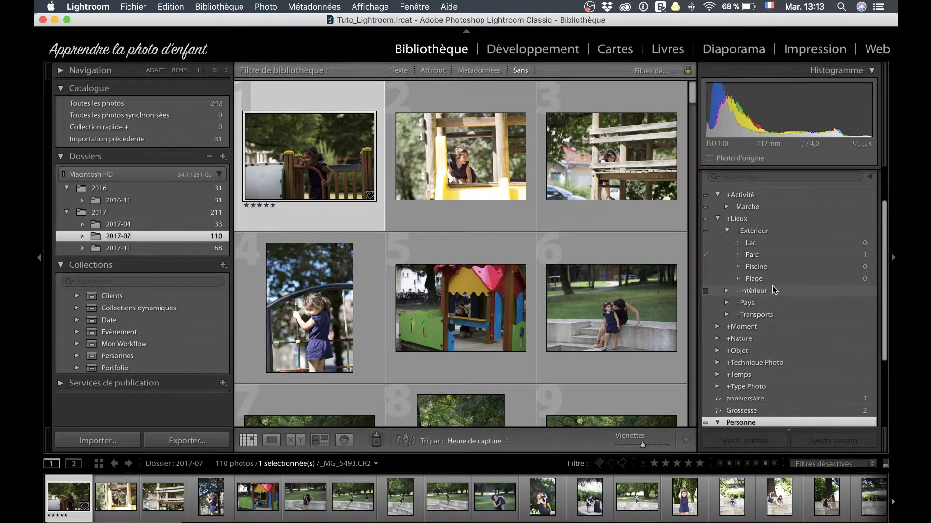
scroll(772, 286, "up", 2)
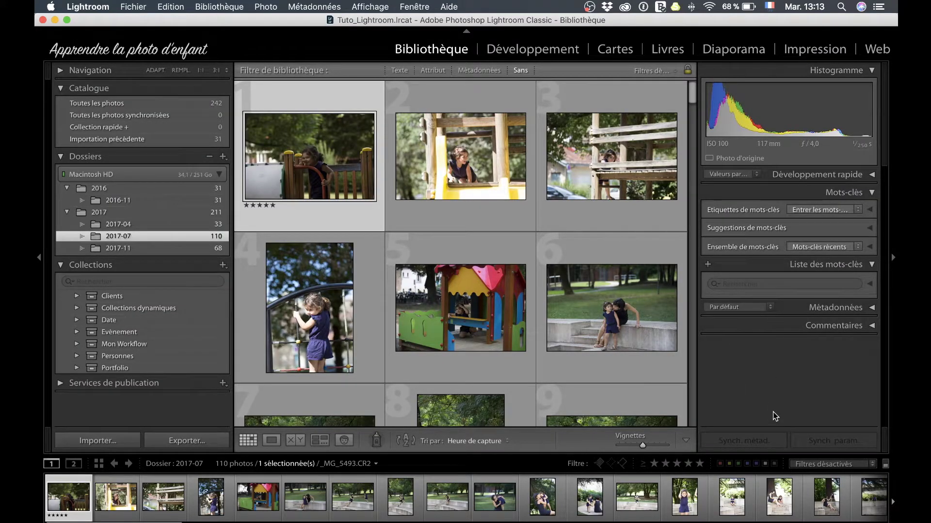
Step: Expand the Etiquettes de mots-clés area and start a new keyword tag named +Activité with no synonyms
left_click(871, 209)
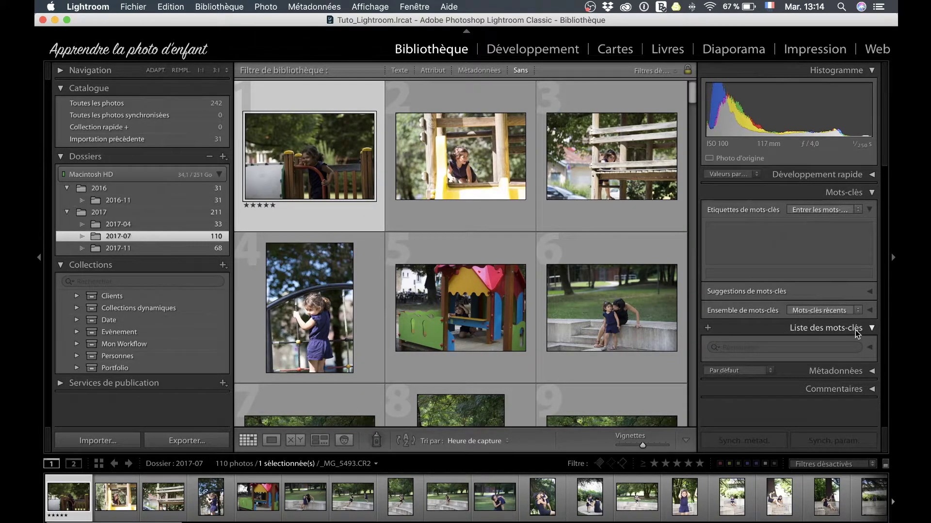
left_click(708, 328)
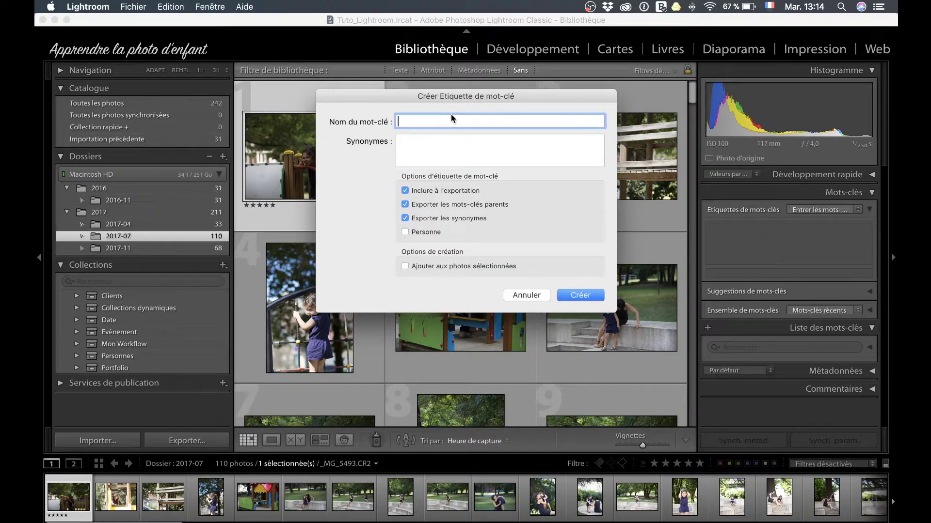
type("Activité")
type("+")
left_click(484, 146)
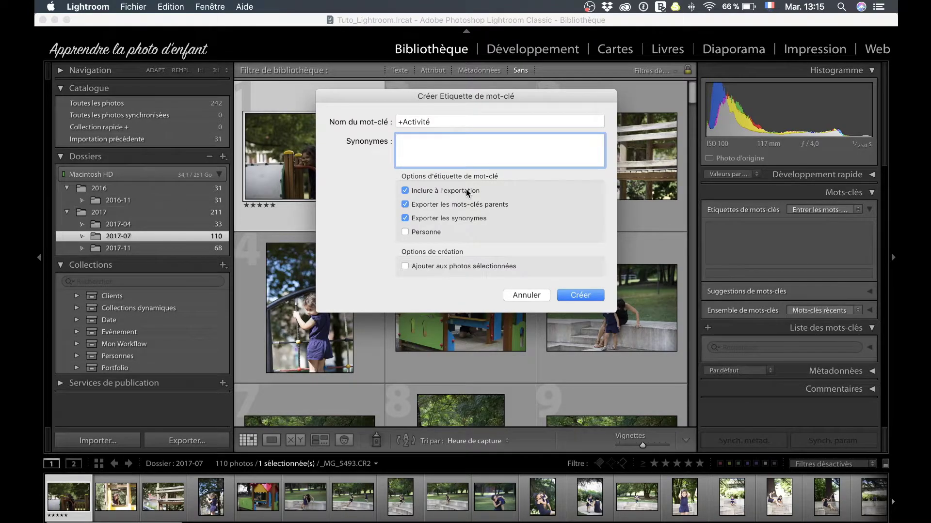
left_click(396, 122)
left_click(396, 122)
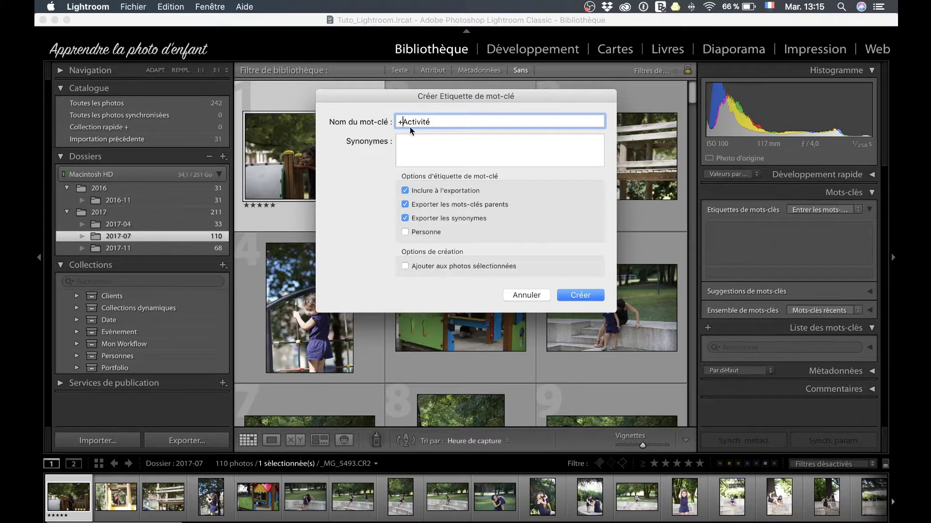
left_click(442, 145)
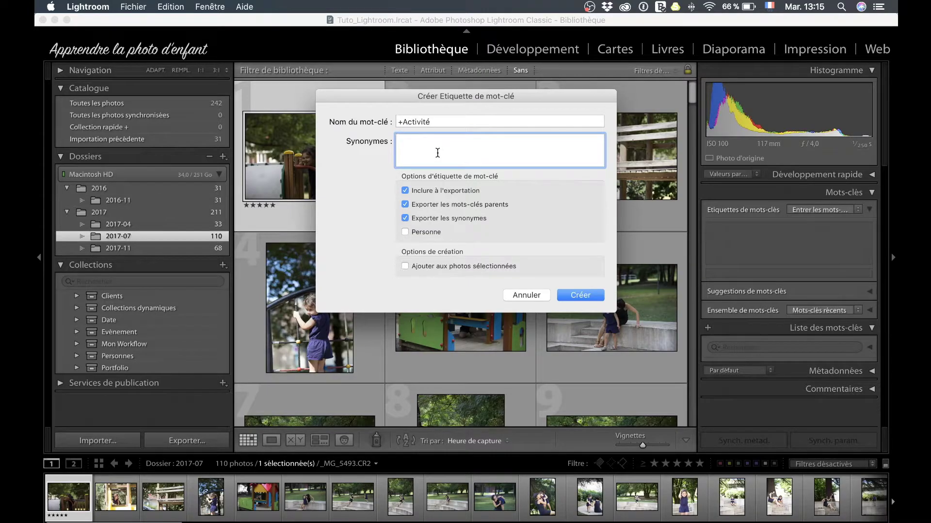
Step: Turn off Inclure à l'exportation and the parent keyword and synonym export options for the new keyword, and create it
left_click(406, 191)
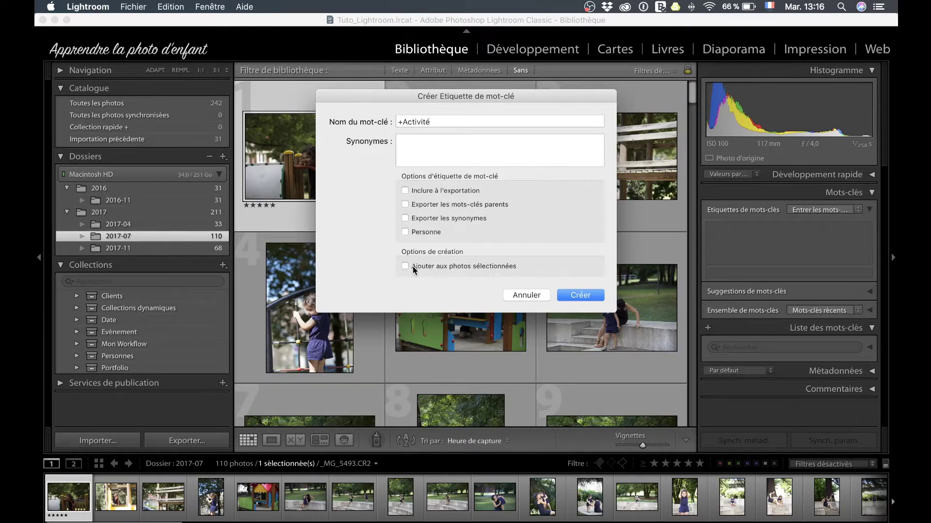
left_click(433, 142)
left_click(580, 296)
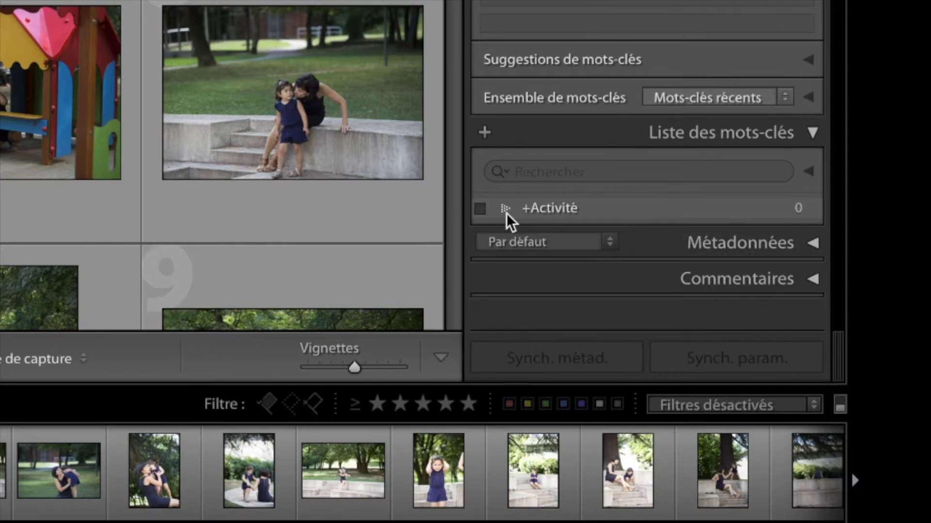
Step: Create a keyword named +Marche inside +Activité with all its export options turned off
right_click(572, 213)
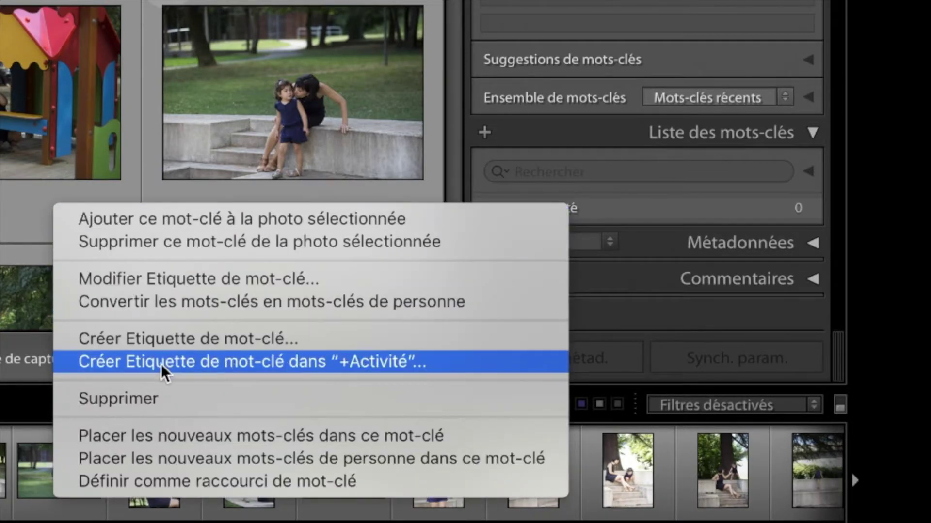
left_click(408, 367)
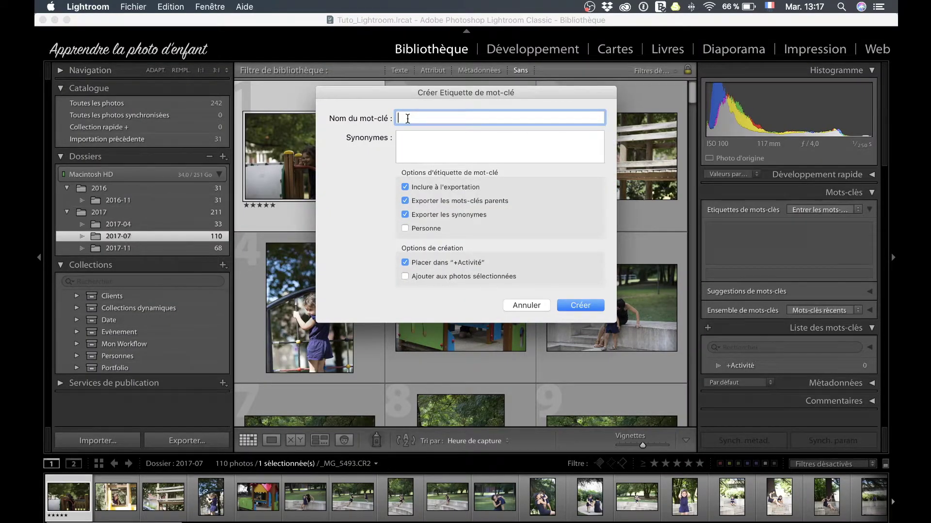
type("Marche")
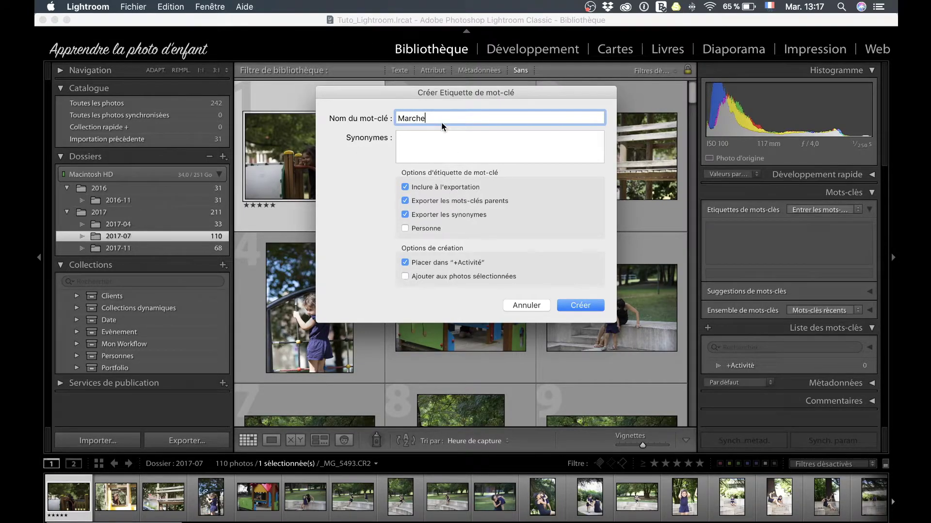
type("+")
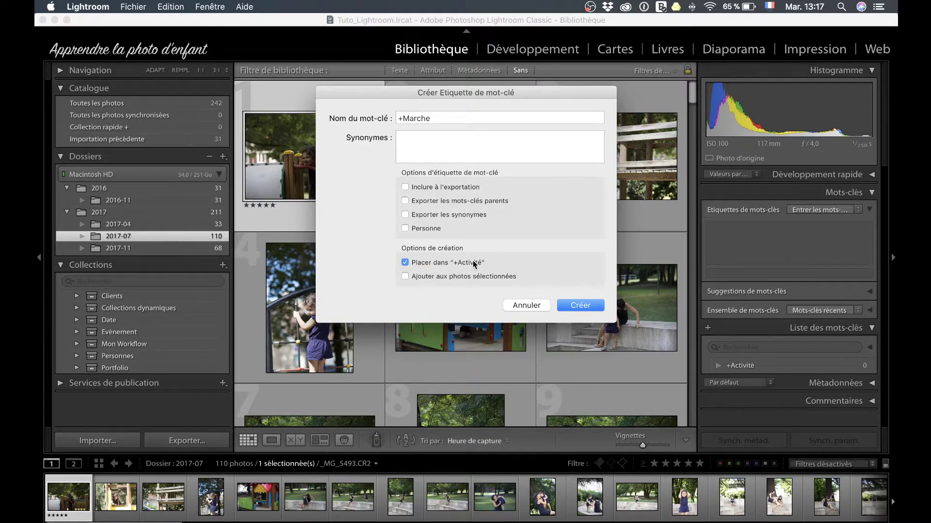
left_click(574, 304)
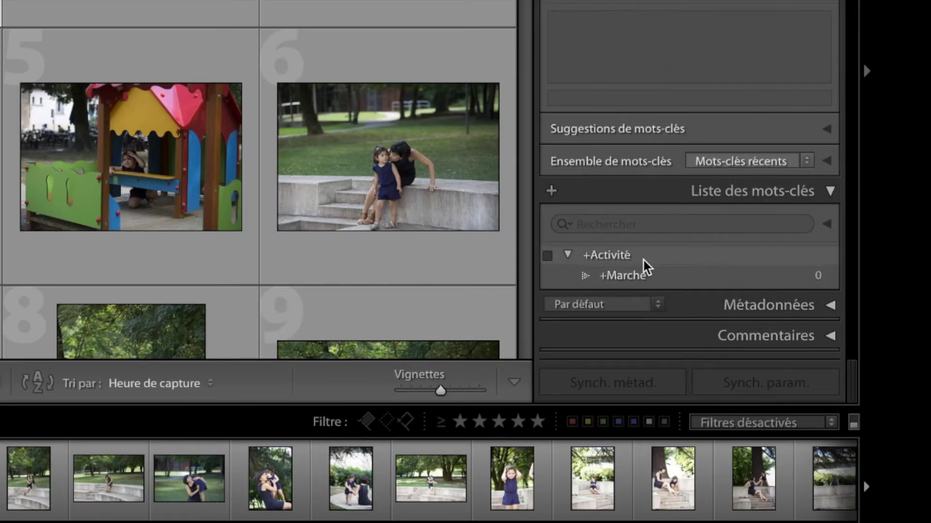
Step: Collapse and reopen the +Activité group to check the keyword nested inside it
left_click(718, 366)
left_click(568, 256)
left_click(568, 256)
left_click(568, 256)
left_click(568, 256)
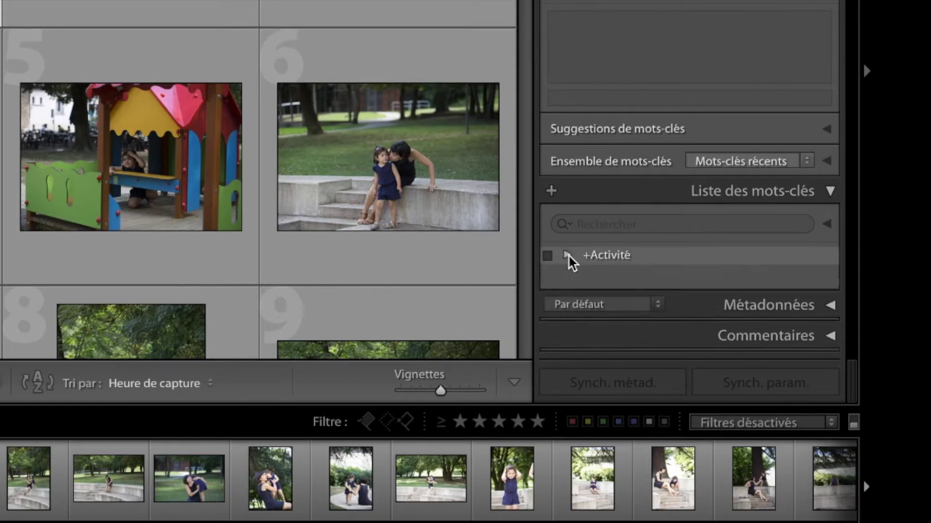
left_click(569, 256)
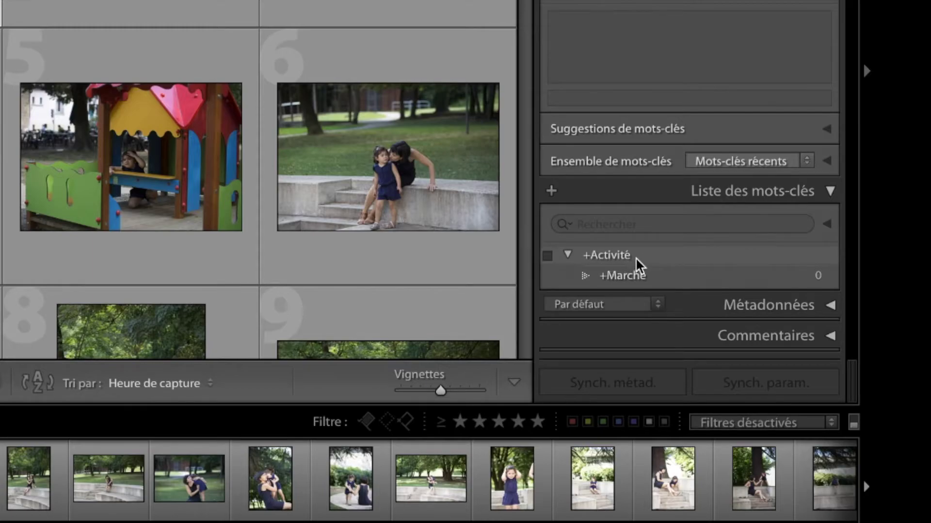
Step: Open the +Marche keyword tag for editing, check its name and export options, and save it
right_click(641, 274)
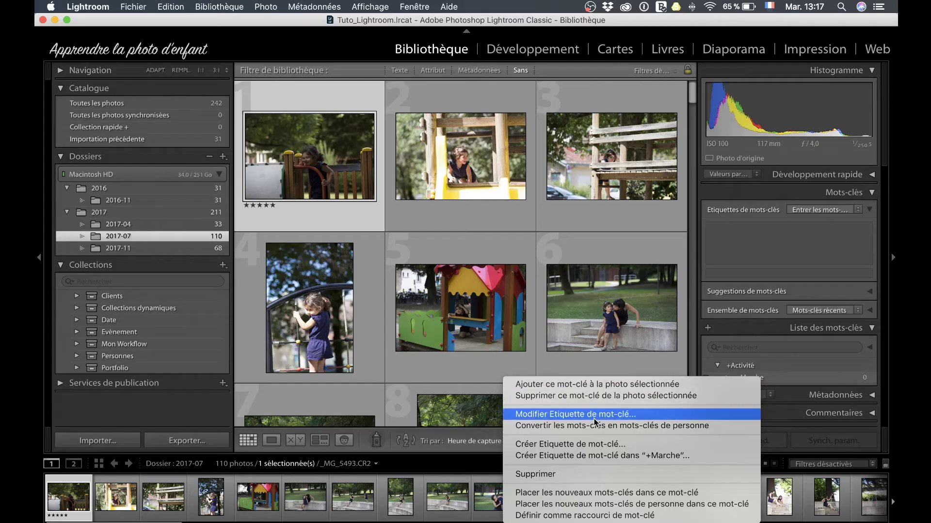
left_click(466, 359)
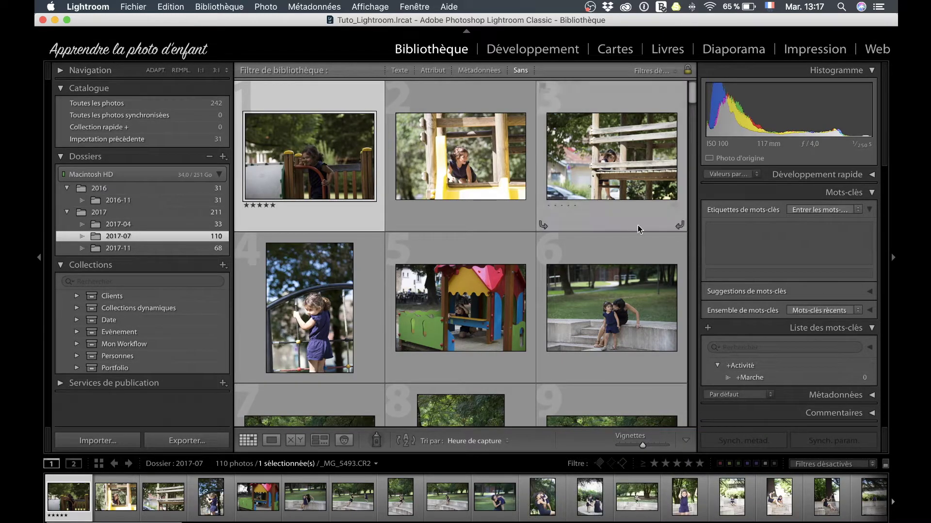
right_click(764, 381)
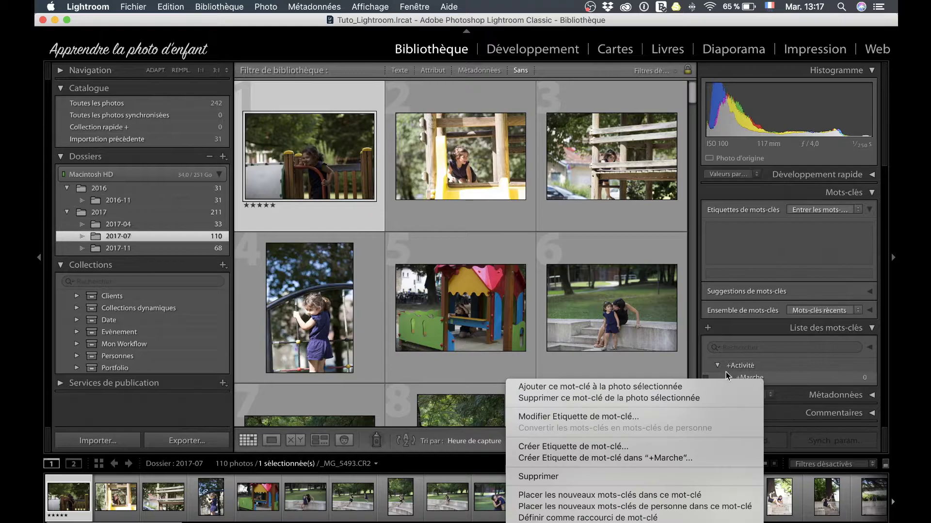
left_click(769, 375)
right_click(770, 375)
left_click(609, 411)
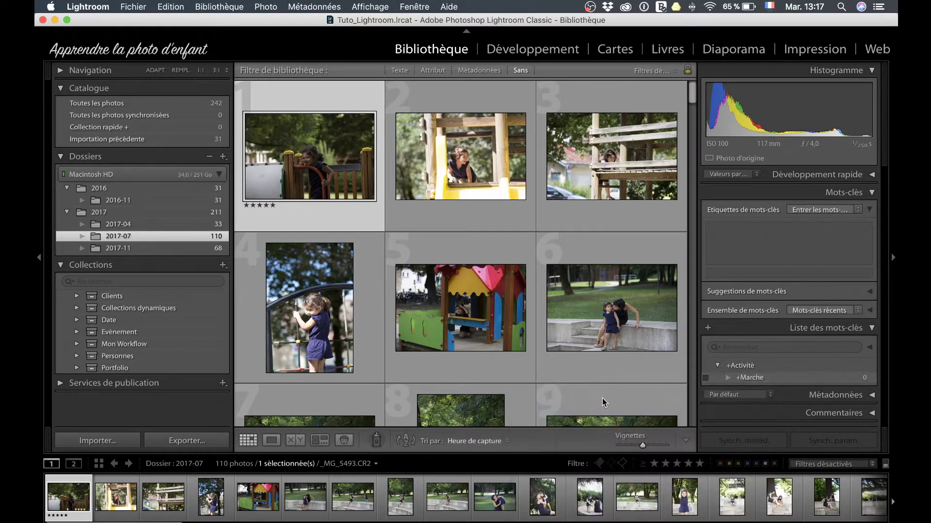
left_click(591, 269)
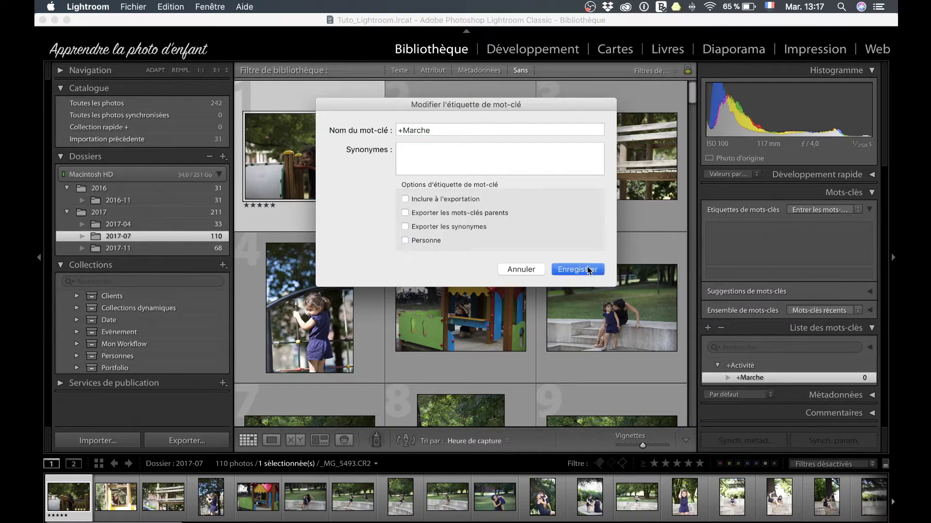
Step: Create a keyword named Promenade inside +Marche, included on export but with parent keyword and synonym export turned off
right_click(764, 379)
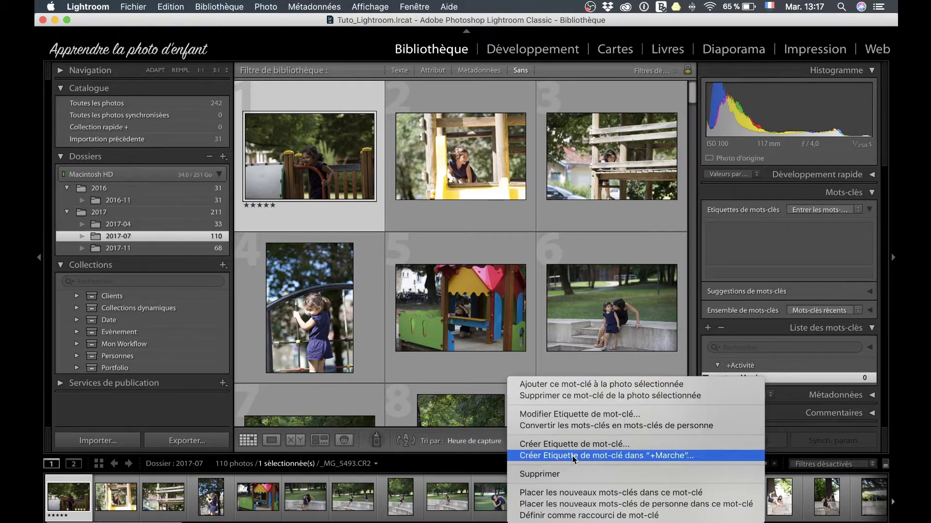
left_click(661, 455)
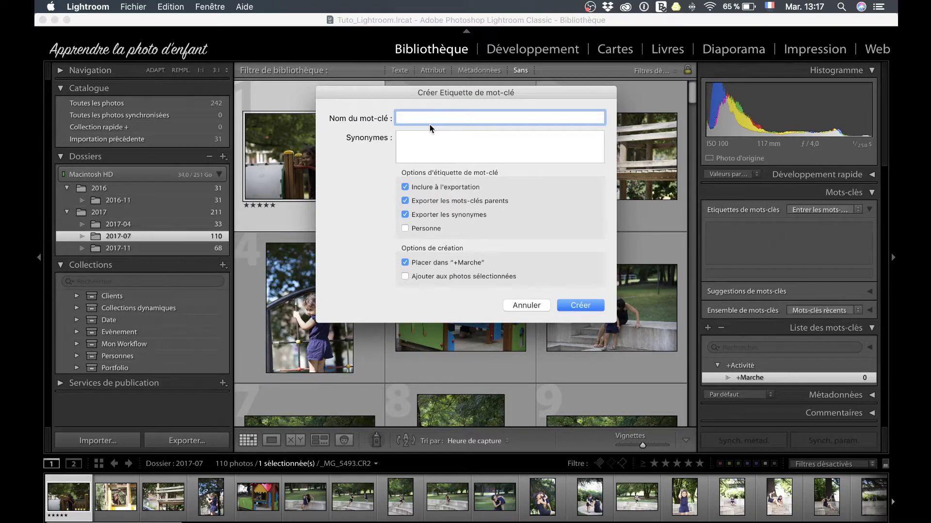
type("Promenade")
left_click(448, 136)
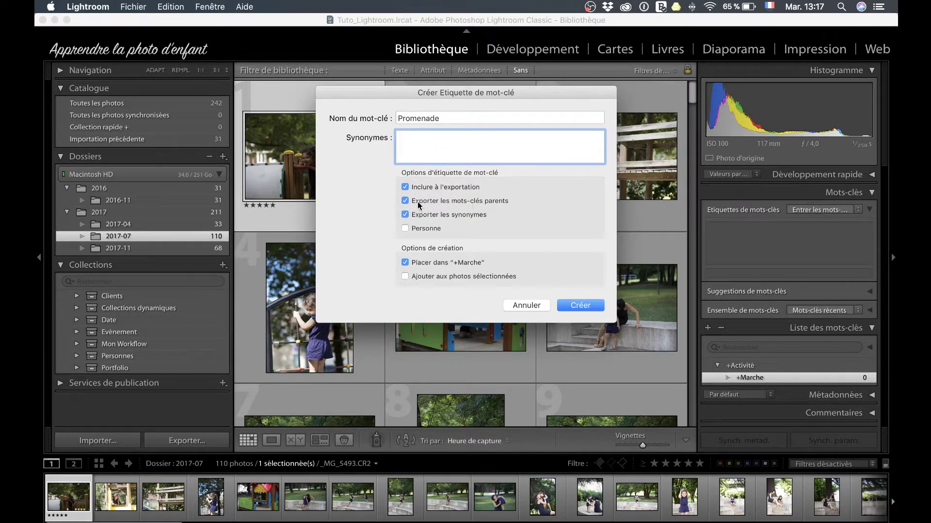
left_click(405, 201)
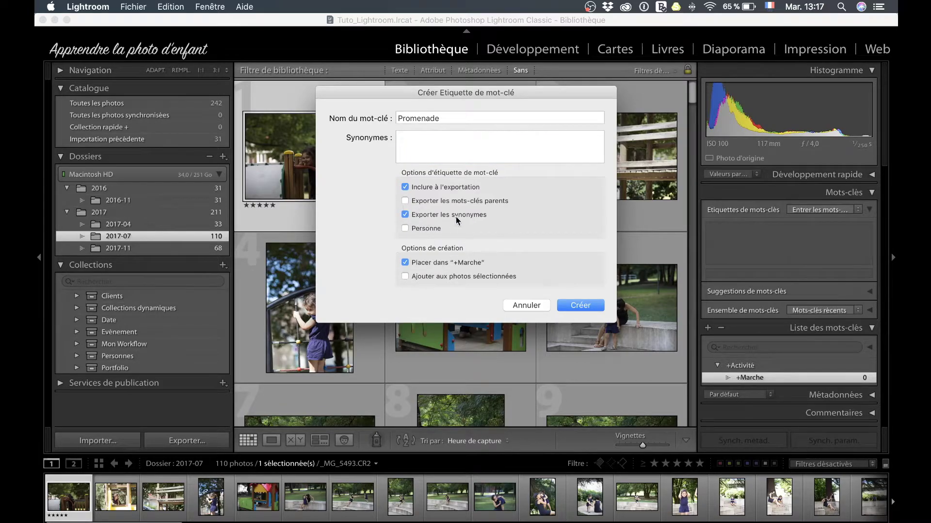
left_click(405, 215)
left_click(586, 304)
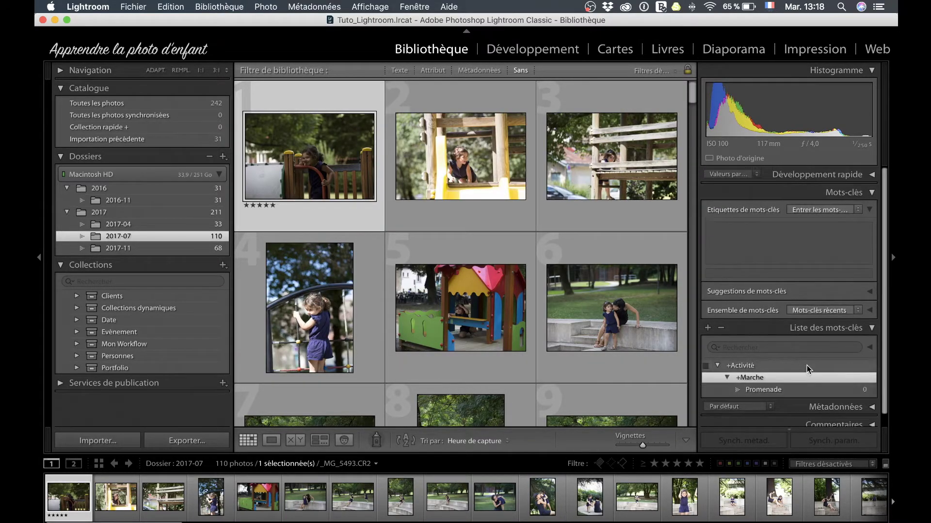
Step: Assign the Promenade keyword to the first three photos in the grid
left_click(795, 392)
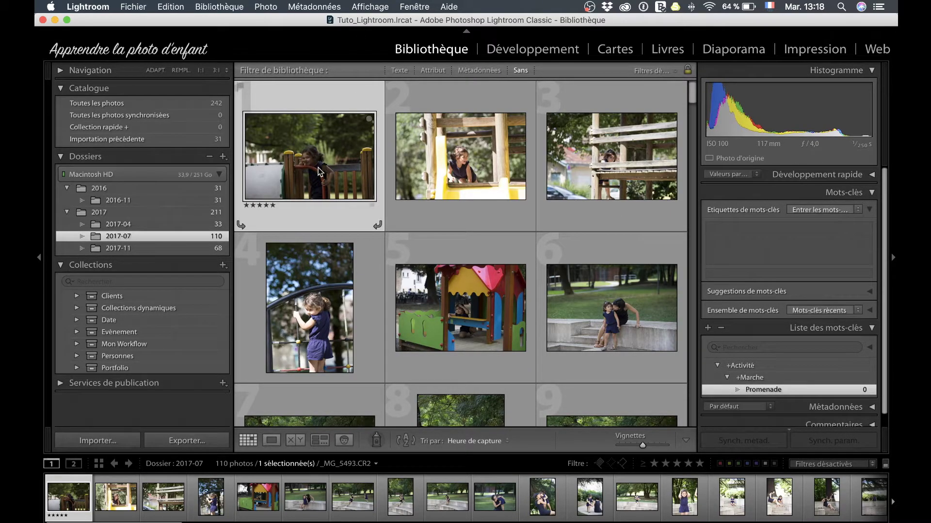
left_click(592, 143, "shift")
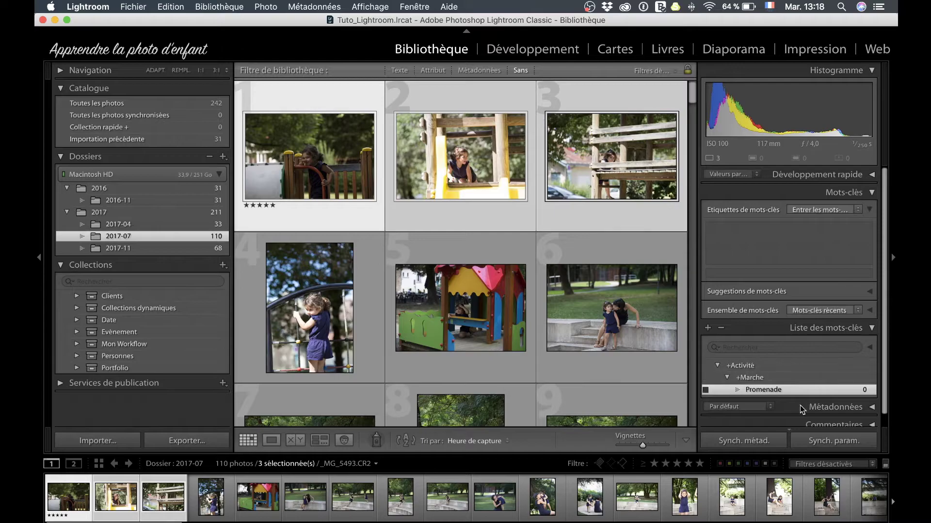
left_click(705, 390)
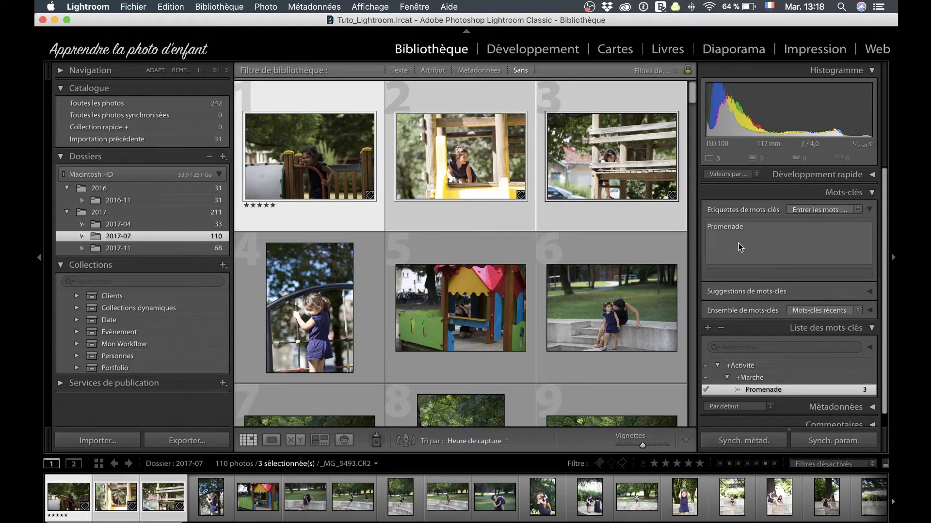
Step: Check the keyword on each of the three tagged photos and its place under +Marche in the keyword list
left_click(467, 277)
left_click(306, 151)
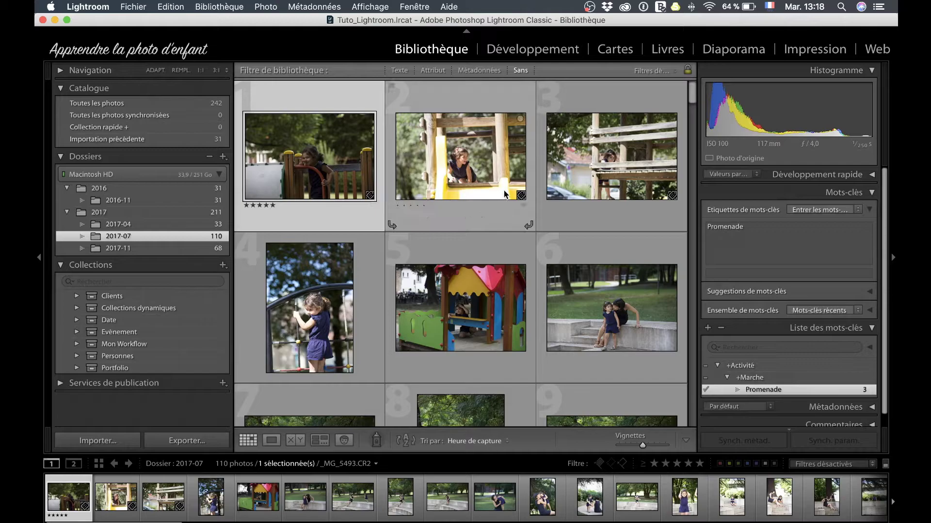
left_click(469, 145)
key("Right")
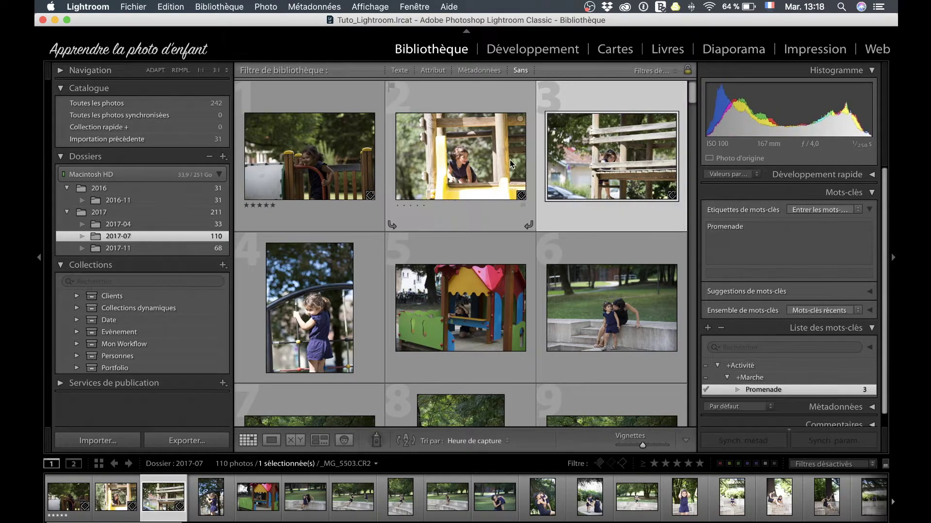
left_click(339, 151)
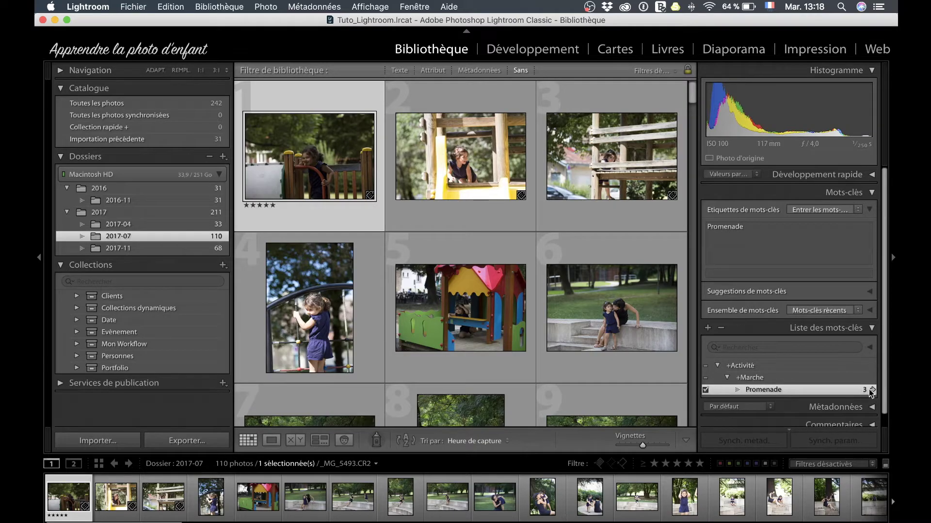
left_click(727, 379)
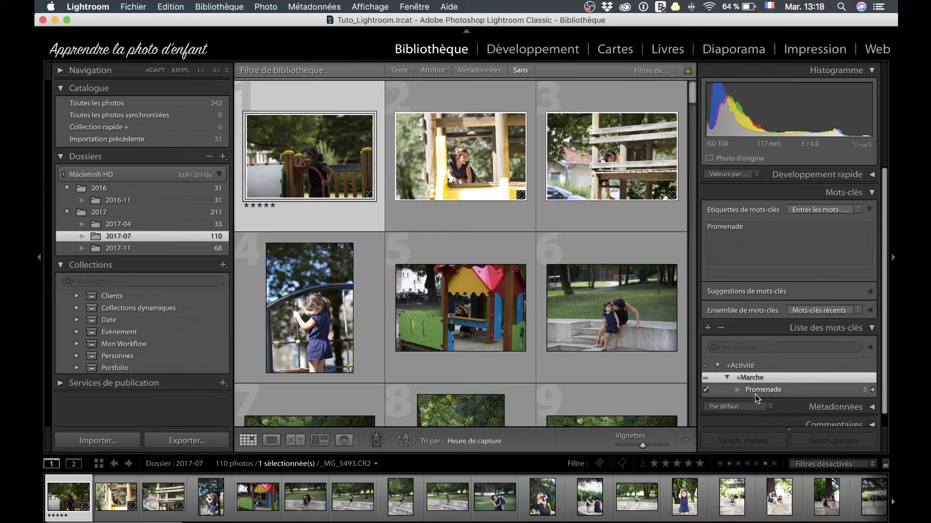
scroll(756, 391, "down", 2)
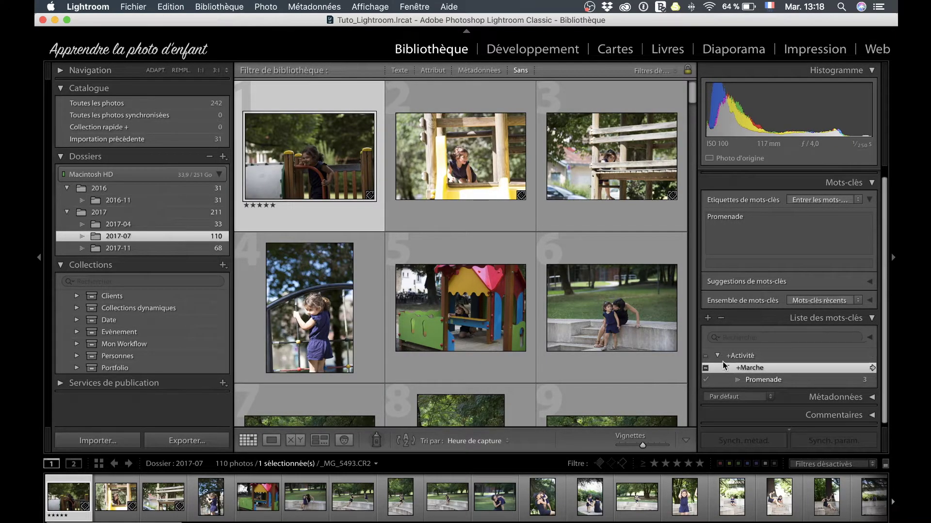
Step: Create a top-level keyword named +Lieux with Inclure à l'exportation turned off
left_click(707, 318)
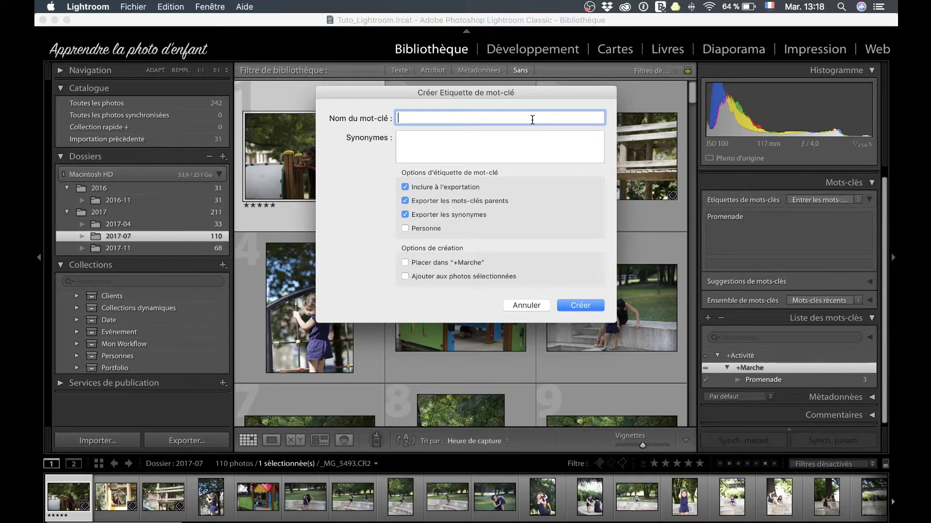
type("Lieux")
key("Tab")
left_click(455, 188)
key("shift+Tab")
key("Left")
type("+")
left_click(589, 305)
Step: Create a keyword named +Intérieur inside +Lieux with Inclure à l'exportation turned off
right_click(704, 380)
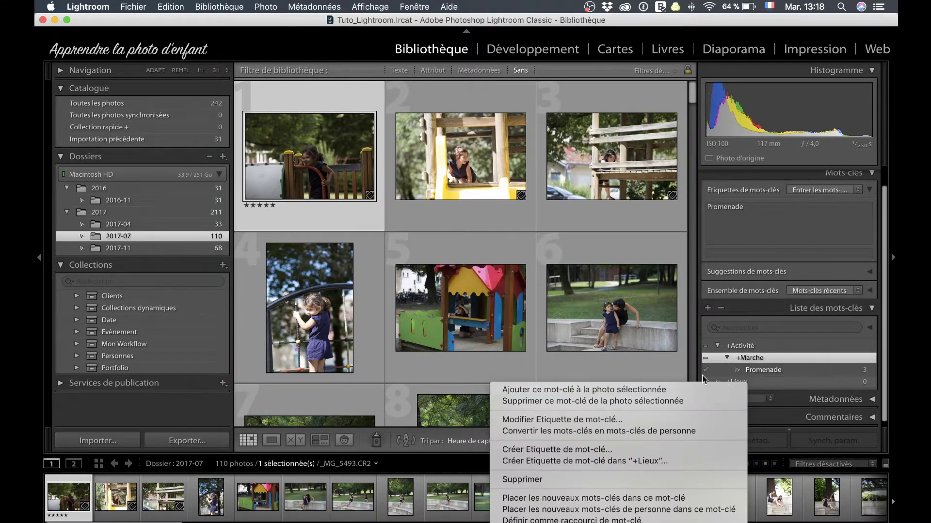
left_click(592, 461)
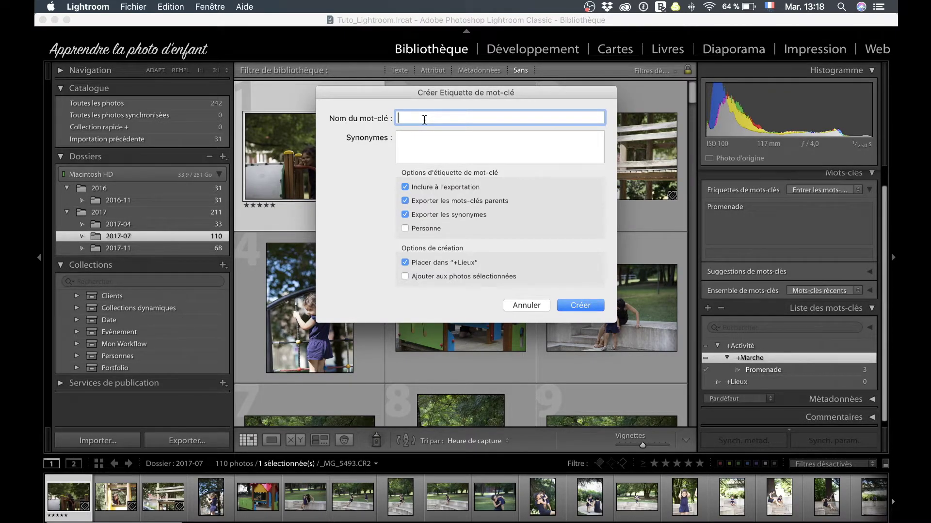
type("+Int\"érieu")
type("eur")
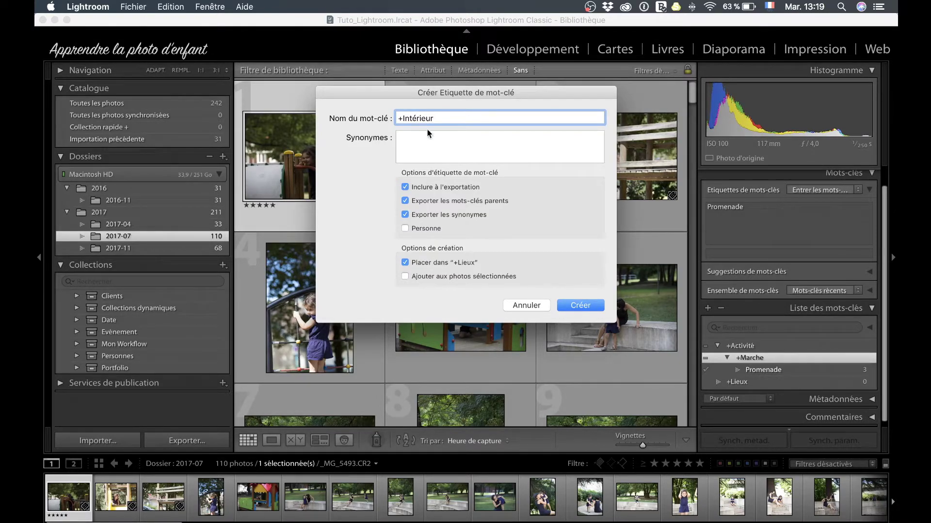
left_click(447, 188)
left_click(584, 304)
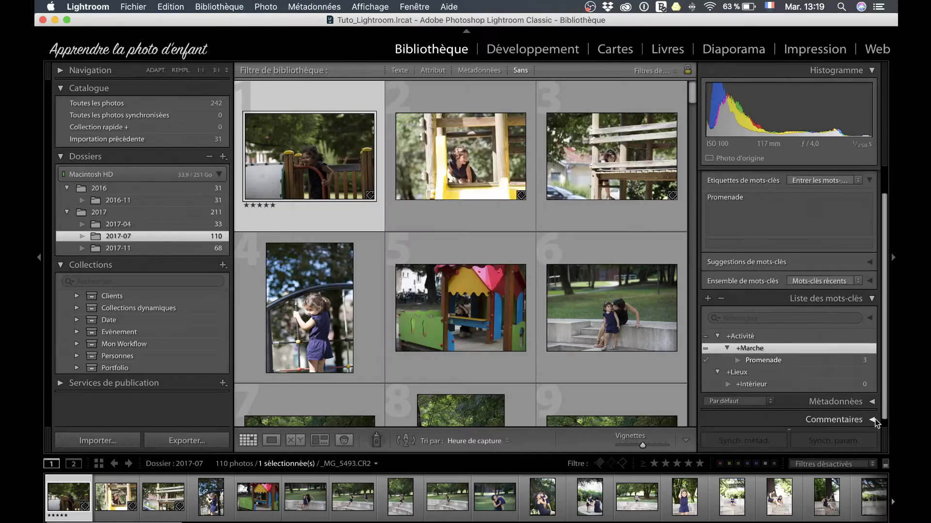
Step: Create a keyword named +Extérieur inside +Lieux with Inclure à l'exportation turned off
right_click(749, 371)
left_click(642, 448)
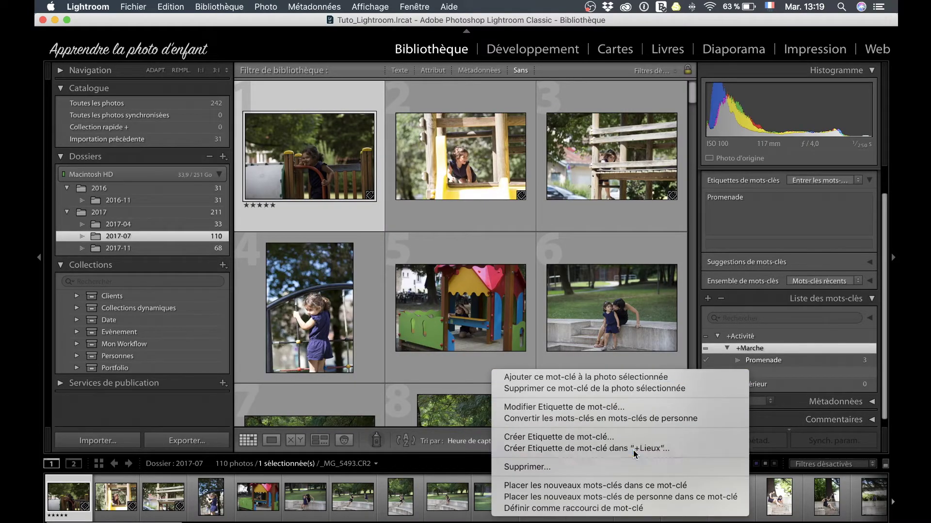
type("+Extérieur")
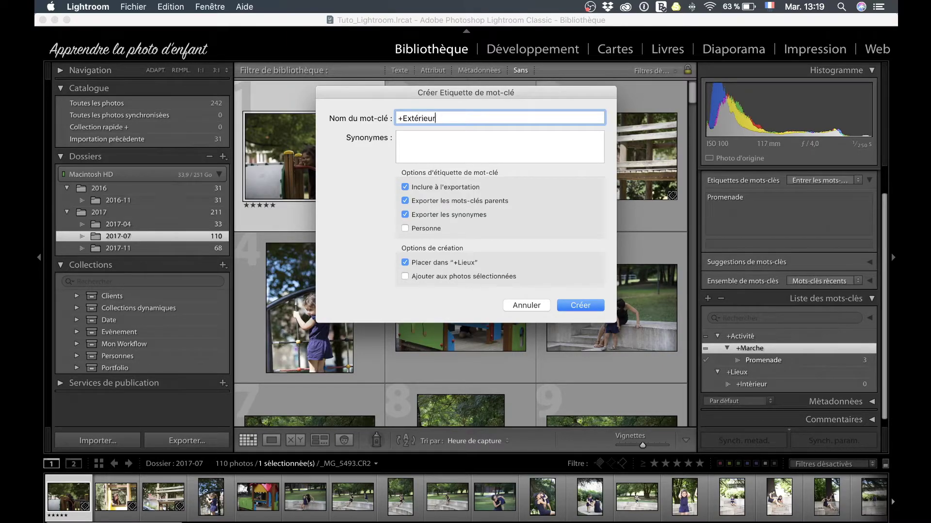
left_click(406, 187)
left_click(580, 305)
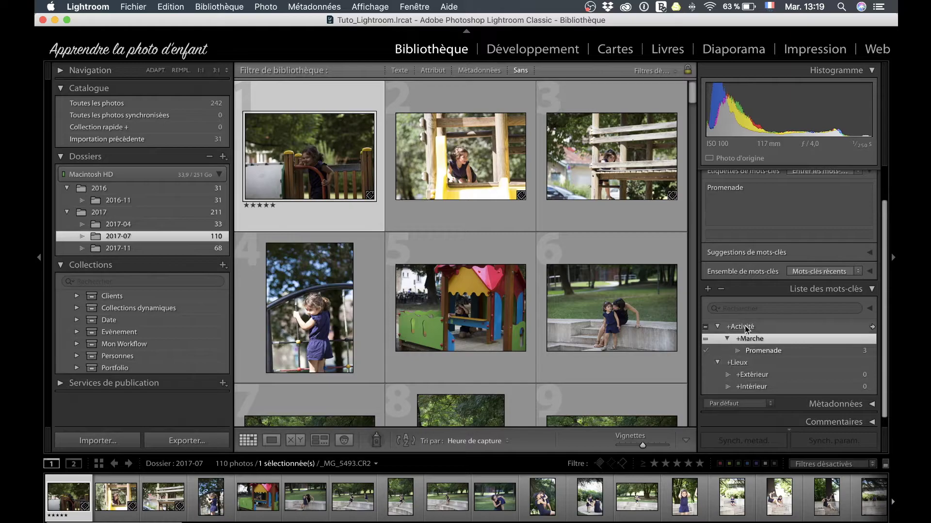
Step: Examine the export options of the +Marche and +Extérieur keyword tags and close each without saving
right_click(757, 341)
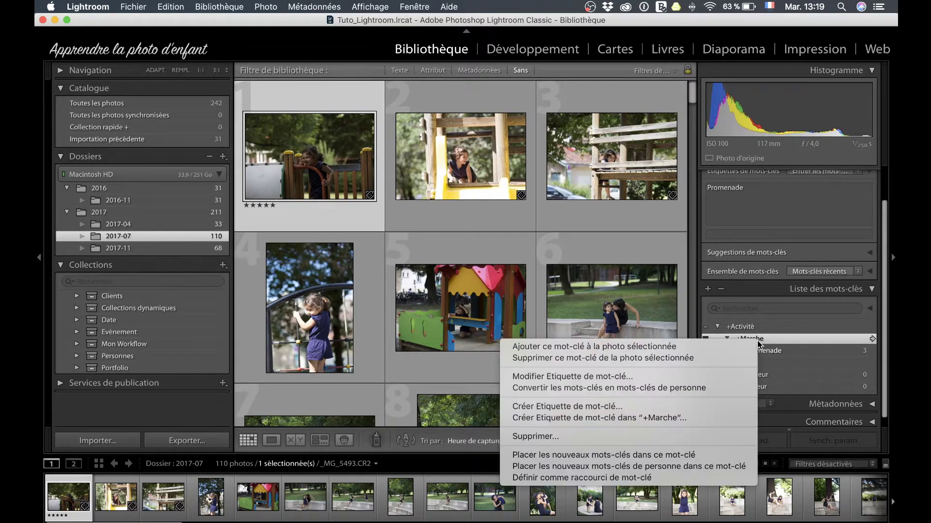
left_click(566, 380)
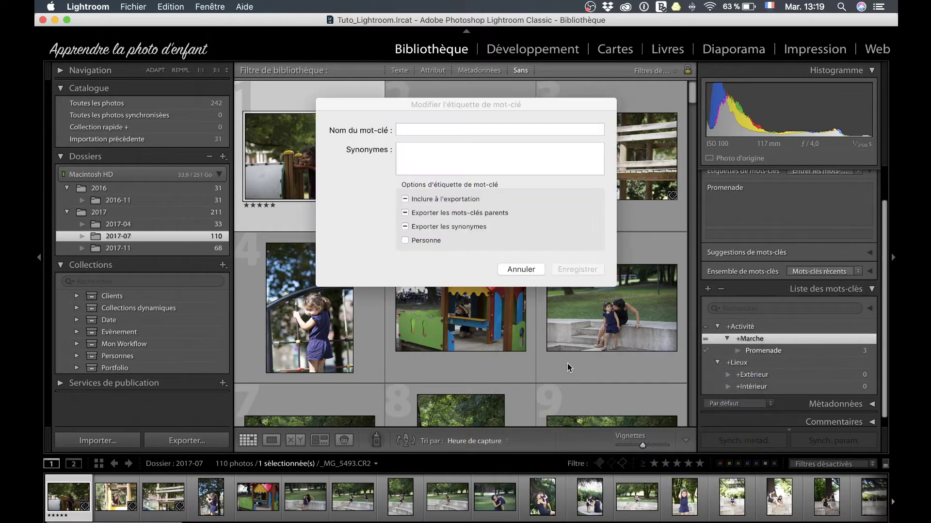
left_click(518, 270)
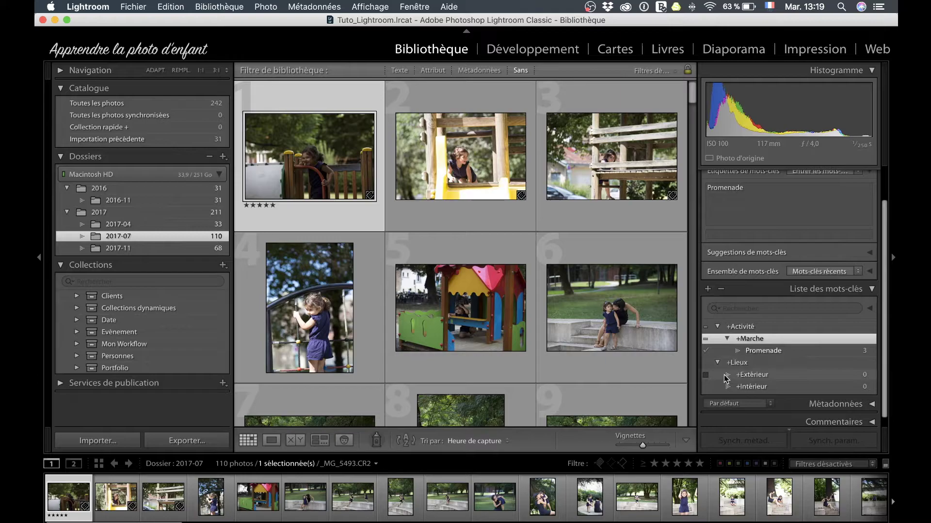
right_click(748, 375)
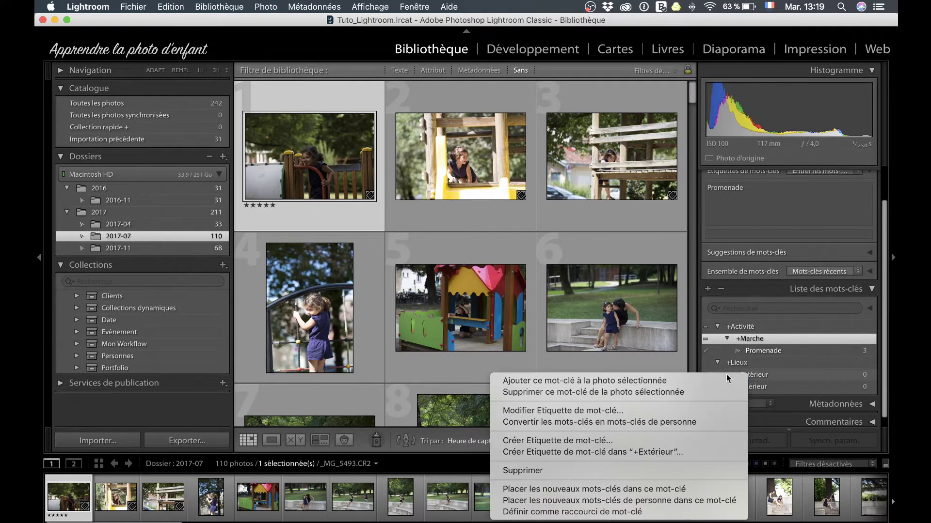
left_click(579, 411)
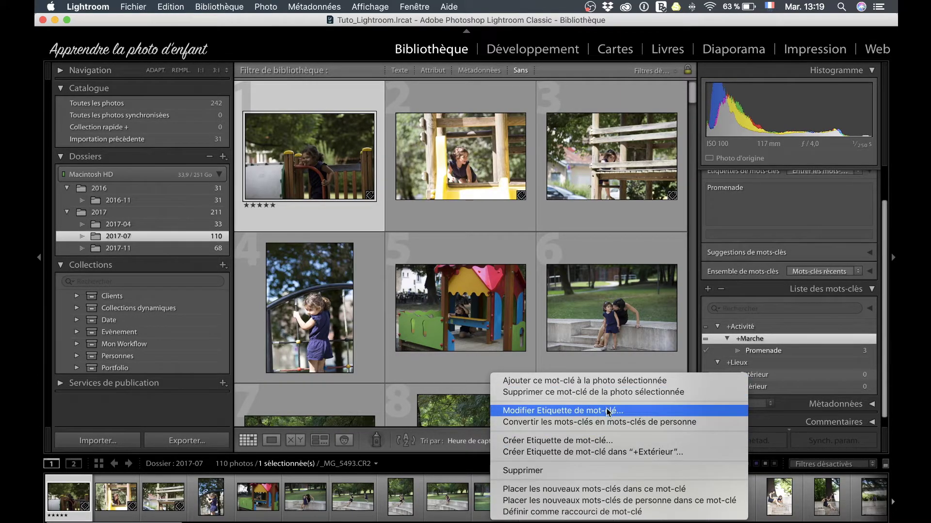
left_click(521, 269)
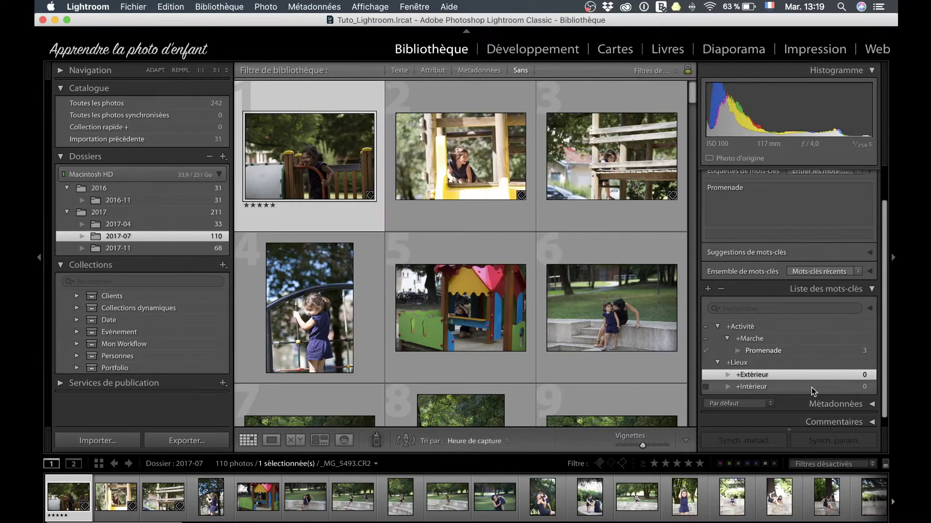
Step: Create a keyword named Plage inside +Extérieur, keeping its default export options
right_click(756, 375)
left_click(623, 455)
type("Plage")
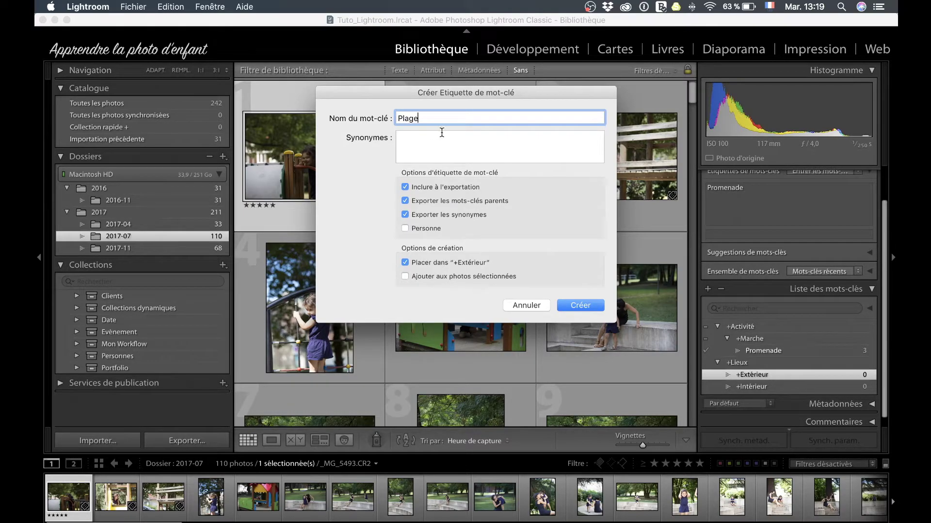
left_click(580, 304)
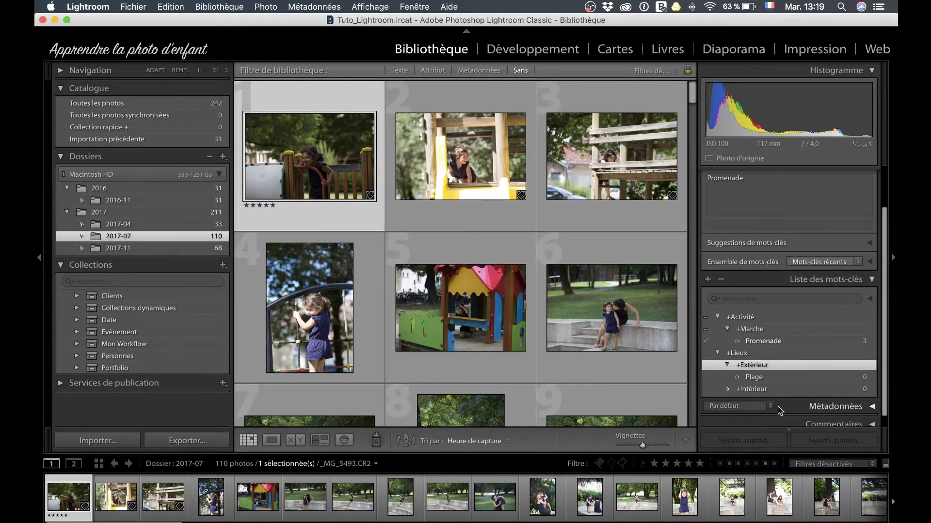
Step: Create a keyword named Montagne inside +Extérieur with the default export options, and collapse the +Extérieur group
right_click(758, 365)
left_click(590, 441)
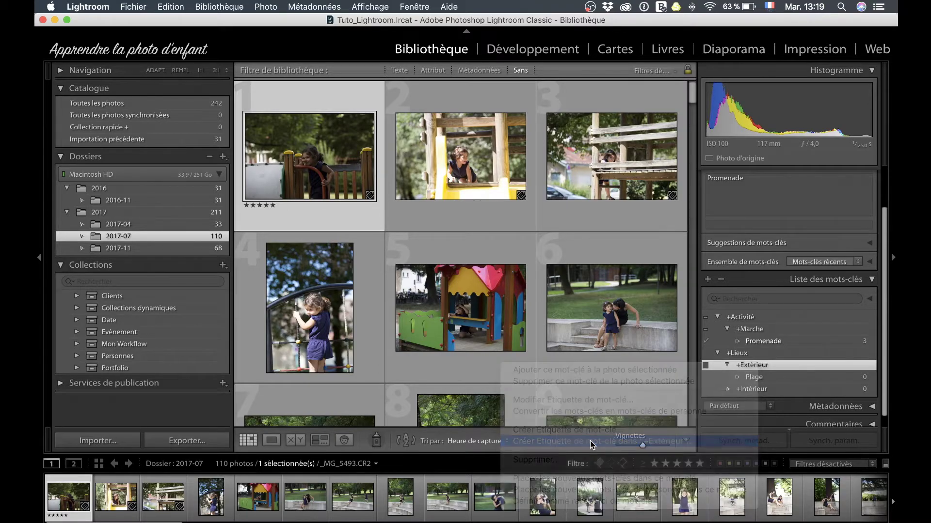
type("Montagne")
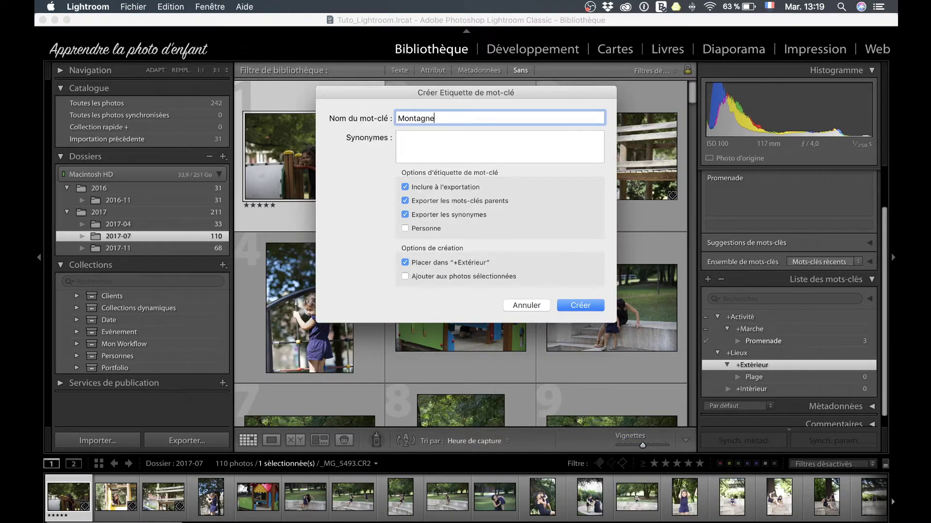
left_click(581, 306)
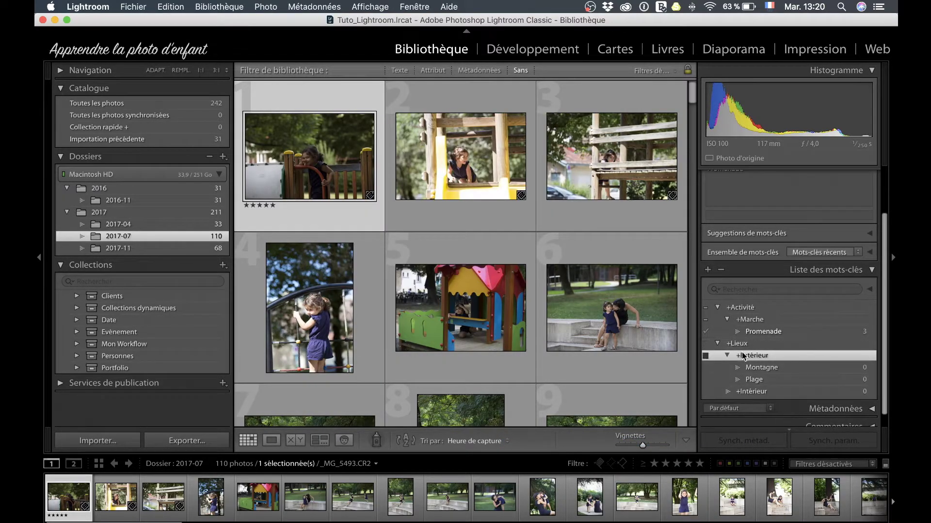
left_click(727, 356)
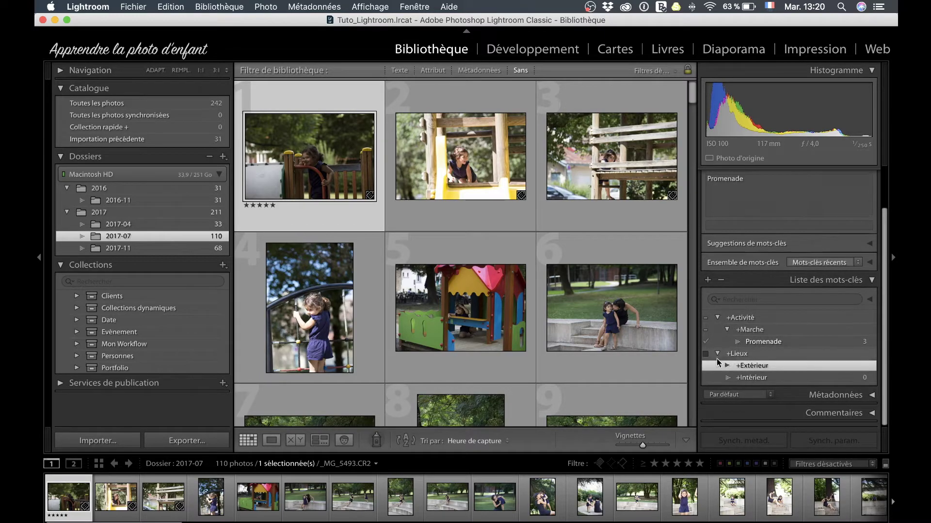
Step: Create a top-level keyword named +Type Photo with Inclure à l'exportation turned off
left_click(707, 281)
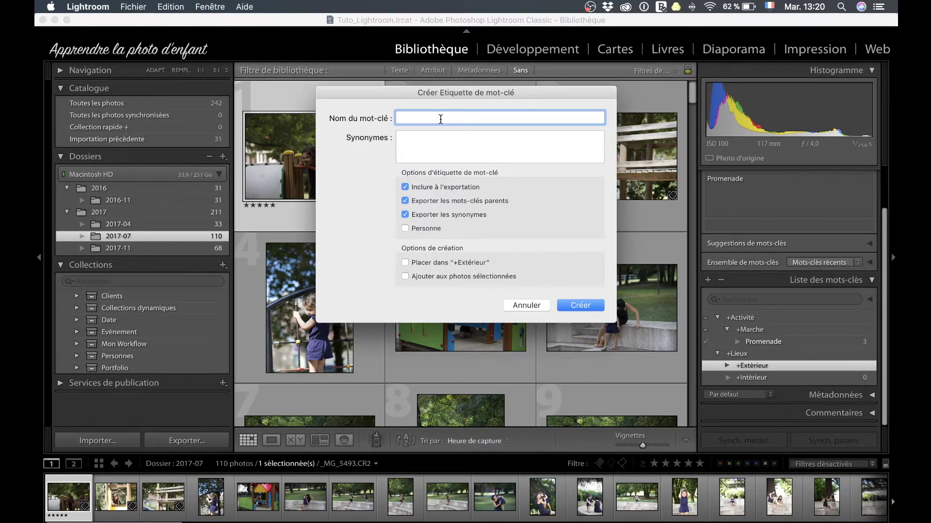
type("Typ")
type("+")
left_click(439, 187)
left_click(580, 306)
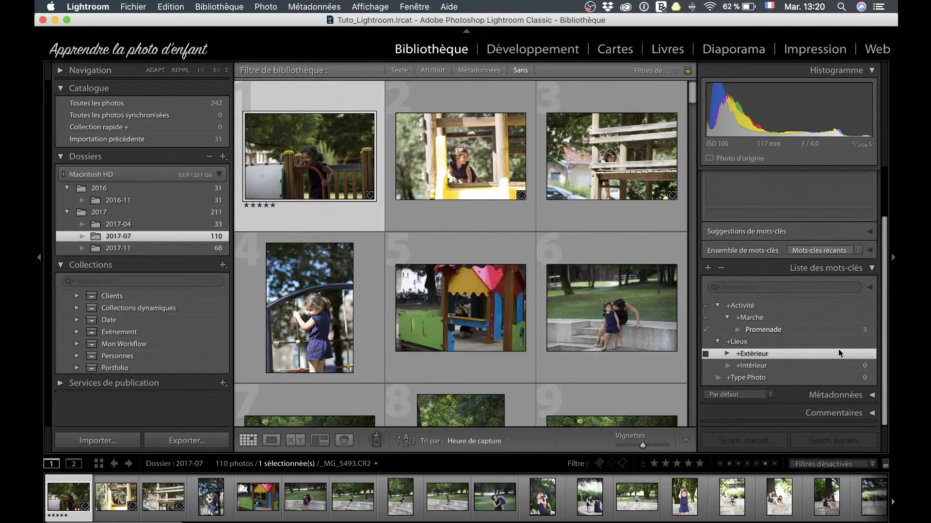
Step: Create a keyword named Grossesse inside +Type Photo, keeping the default export options
right_click(744, 379)
left_click(612, 458)
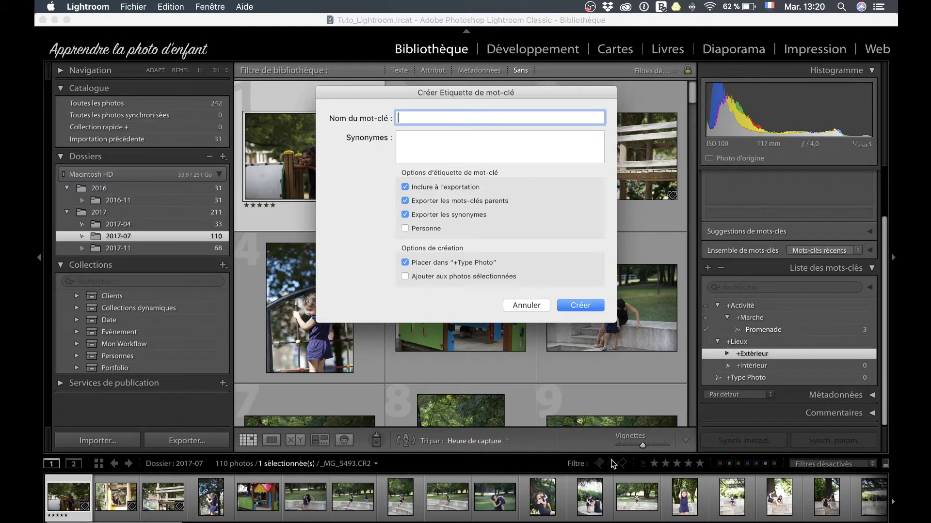
type("Grossess")
left_click(585, 306)
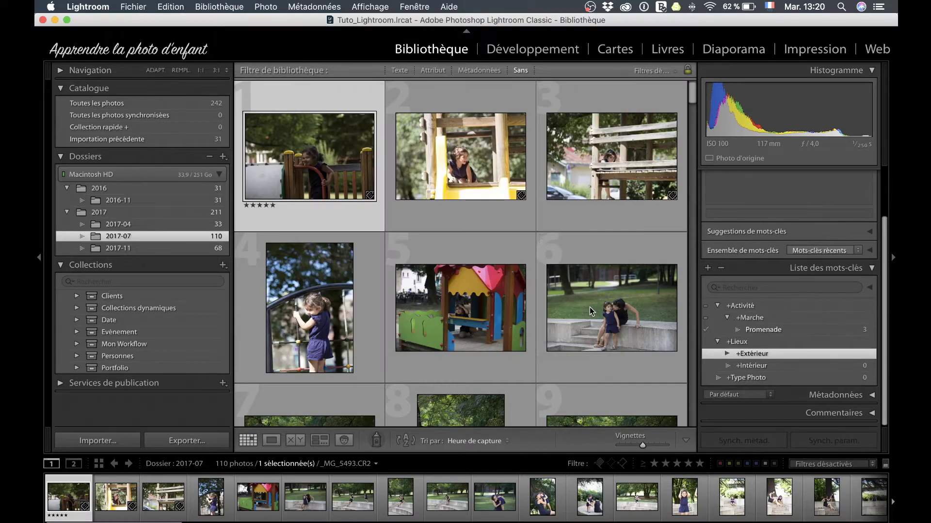
Step: Expand the +Type Photo group and create a keyword named Famille inside it with the default export options
left_click(719, 378)
right_click(759, 365)
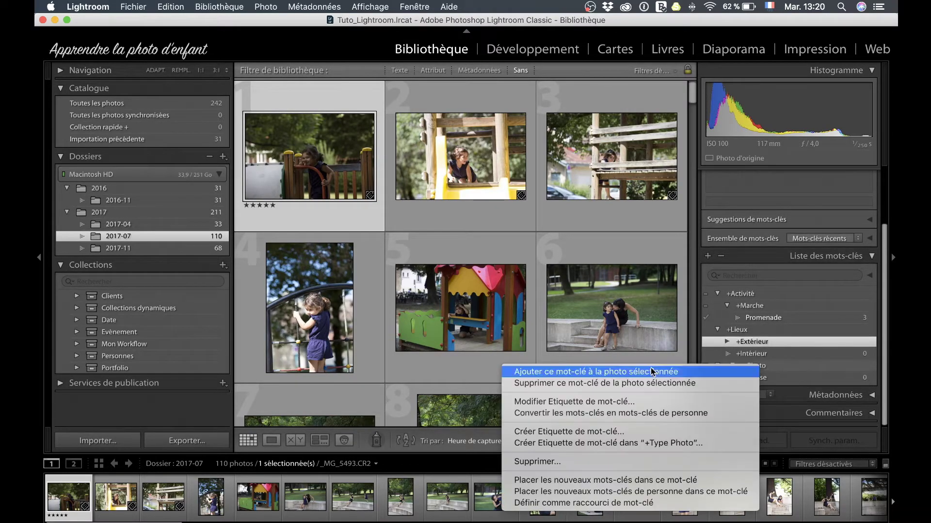
left_click(613, 445)
type("Famille")
left_click(580, 305)
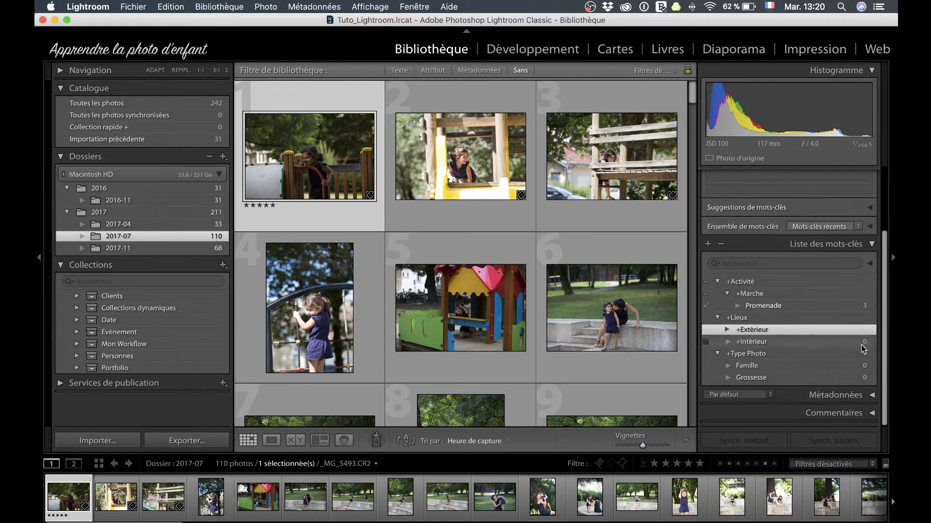
Step: Compare the keywords assigned to the first three photos with those of the fifth photo in the 2017-07 folder
left_click(447, 297)
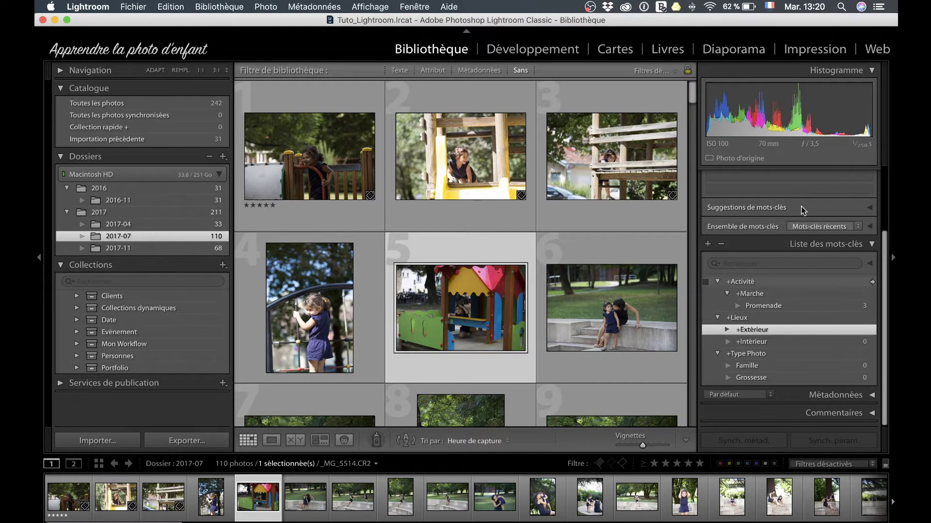
scroll(784, 334, "up", 3)
scroll(870, 256, "down", 3)
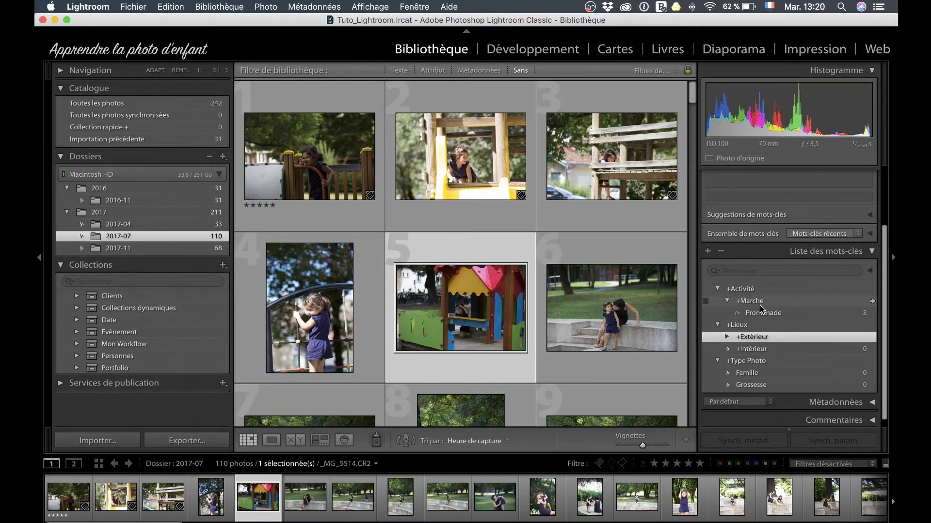
scroll(756, 310, "up", 3)
left_click(351, 174)
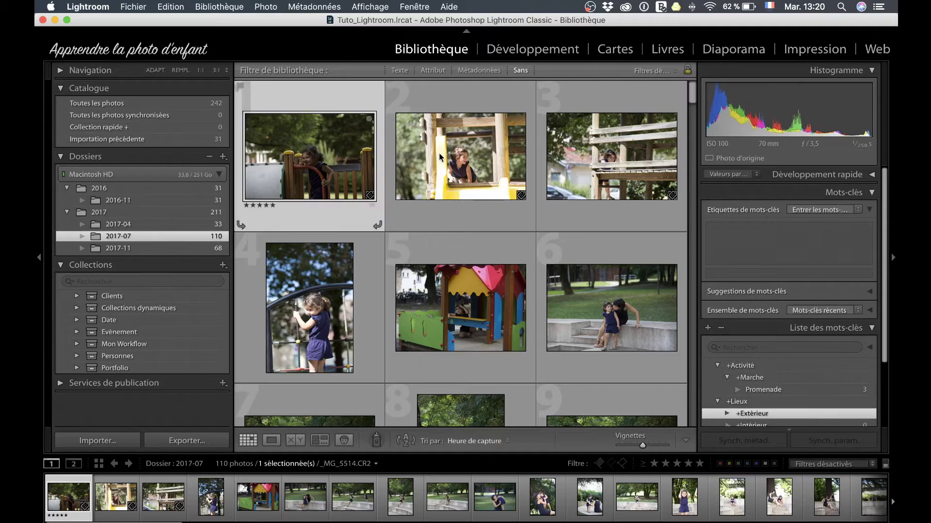
left_click(587, 165, "shift")
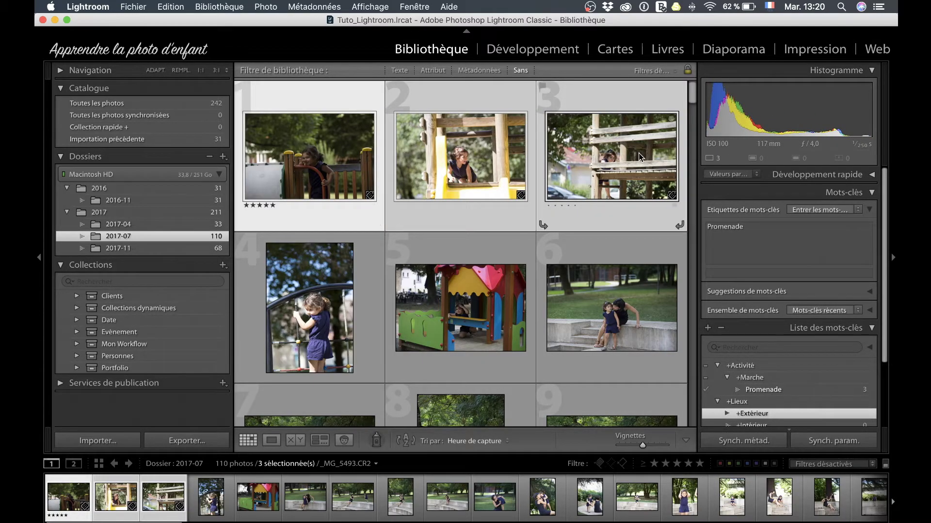
left_click(437, 317)
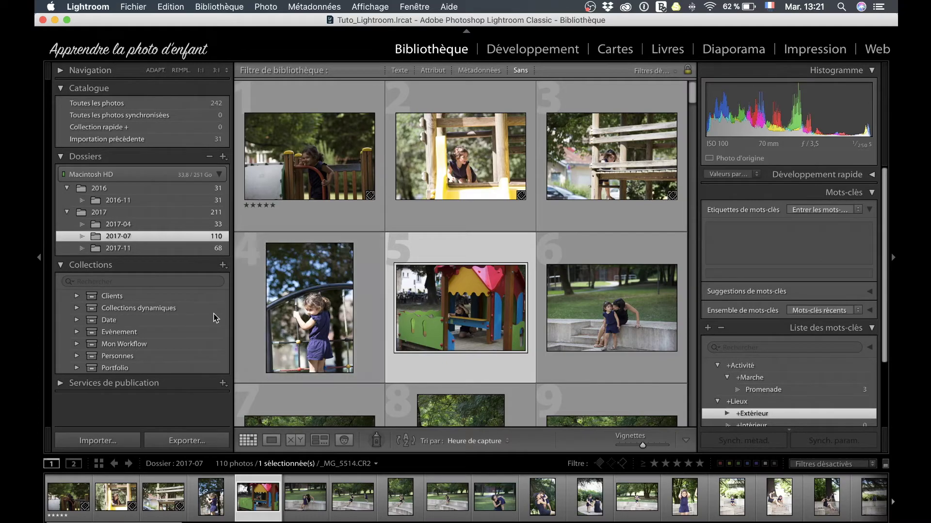
Step: Create a dynamic collection named Promenade with the rule Mots-clés contient Promenade
left_click(223, 265)
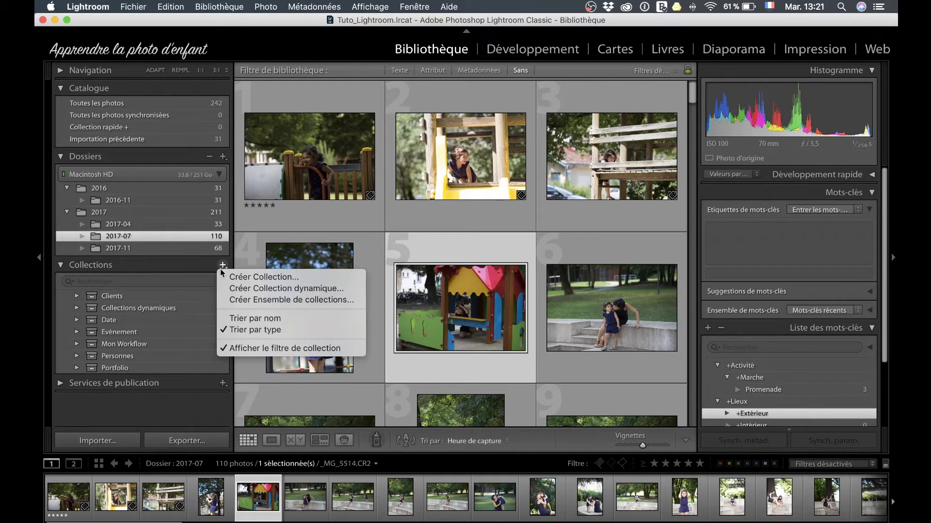
left_click(308, 289)
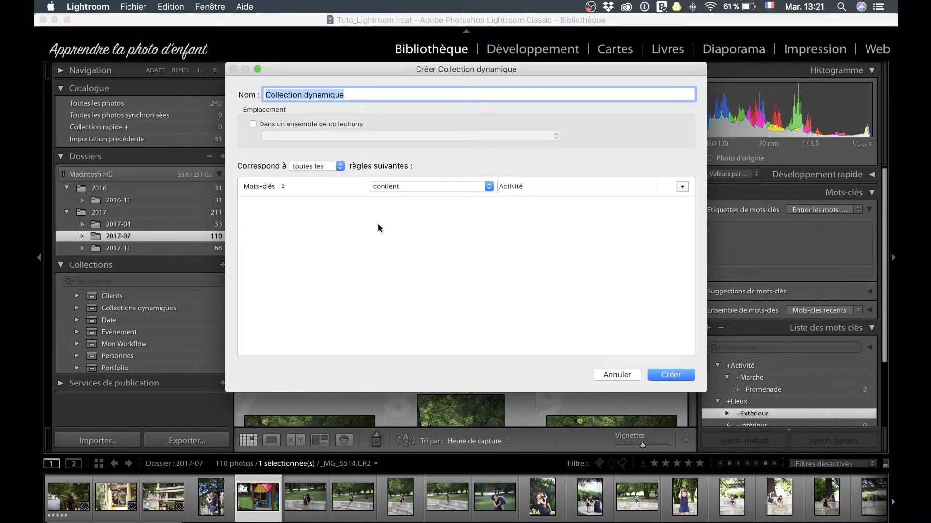
type("Promenade")
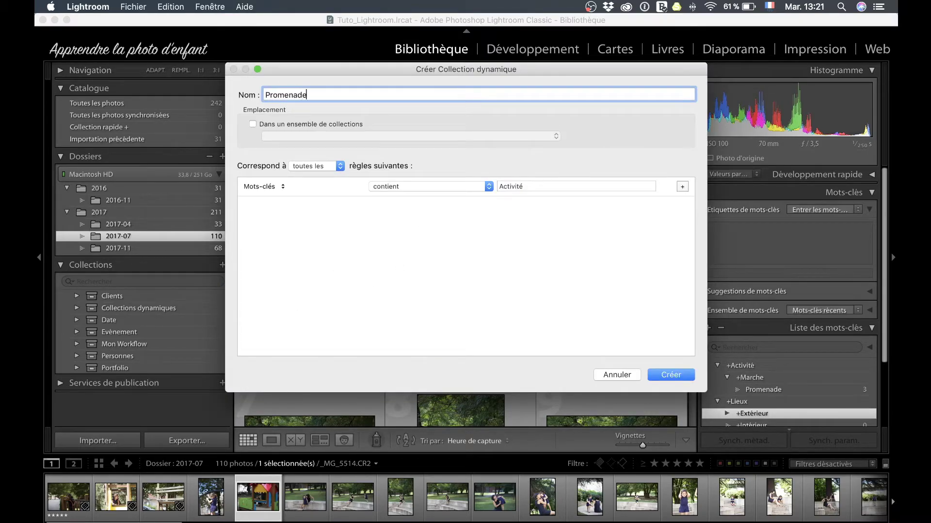
left_click(364, 237)
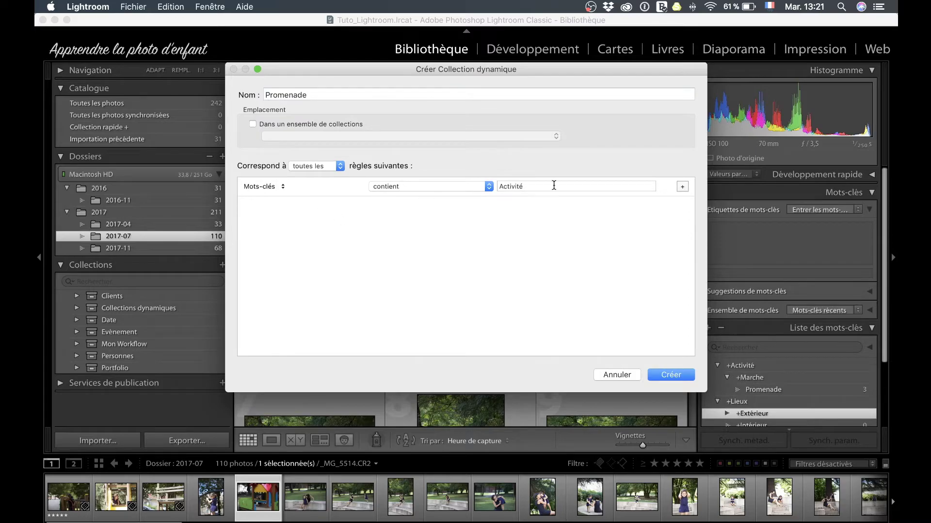
double_click(528, 186)
type("Promenade")
left_click(473, 236)
left_click(671, 375)
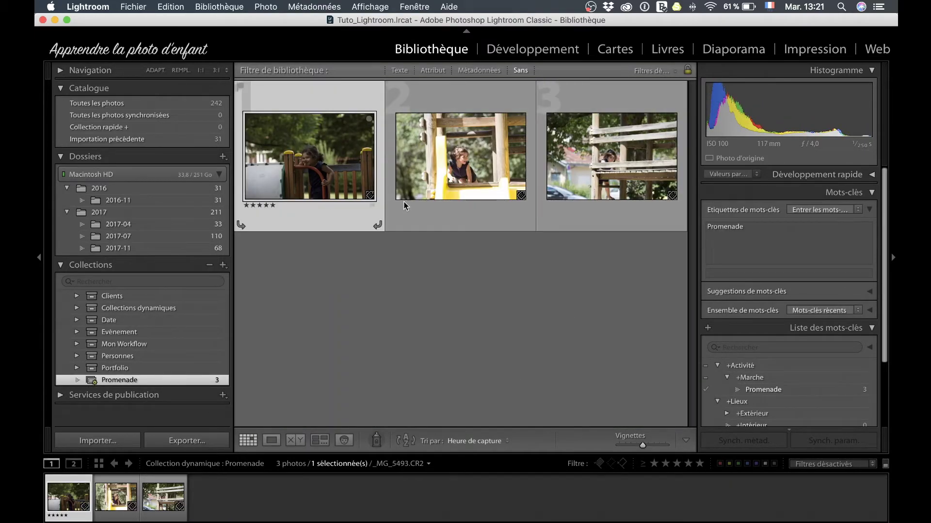
Step: Assign the Promenade keyword to photos 4 to 6 of the 2017-07 folder
left_click(156, 238)
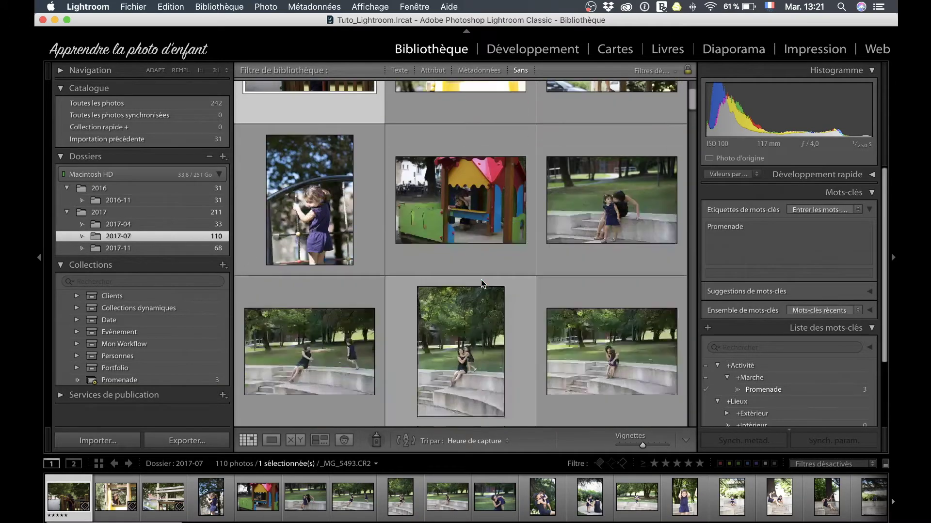
left_click(306, 289)
left_click(601, 303, "shift")
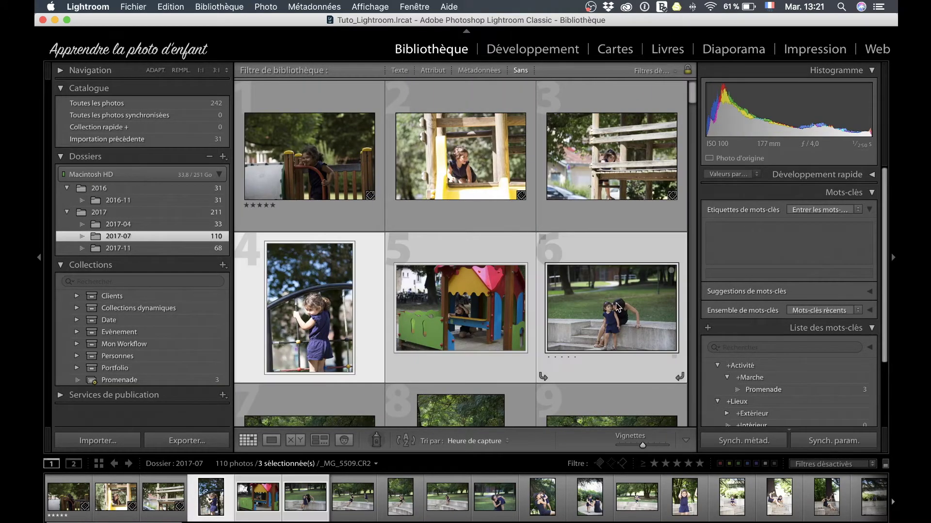
scroll(793, 399, "down", 1)
left_click(706, 361)
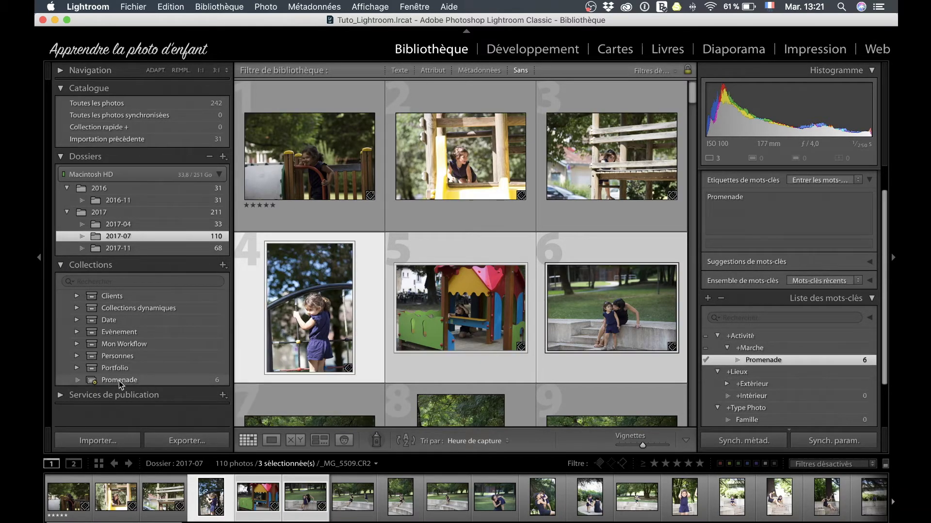
Step: Open the Promenade dynamic collection, select its first photo and review the keyword hierarchy
left_click(120, 381)
left_click(287, 143)
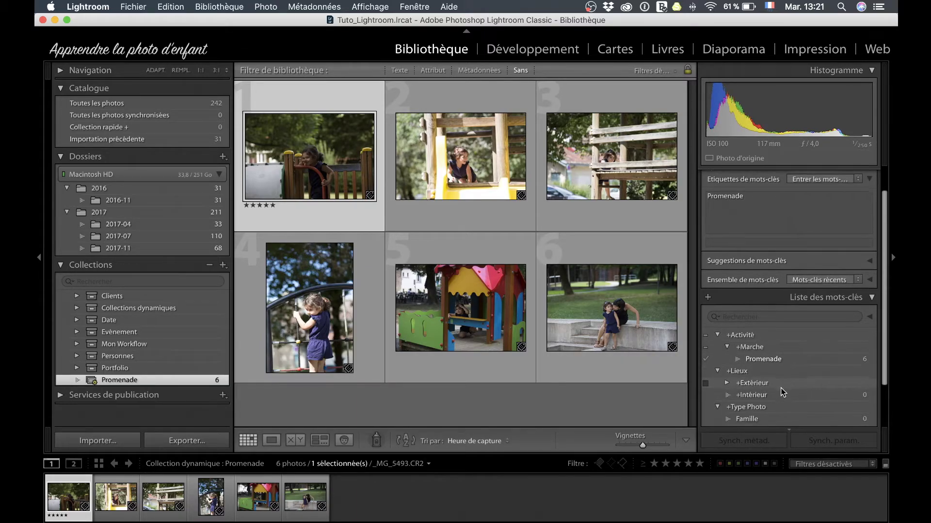
scroll(775, 397, "down", 2)
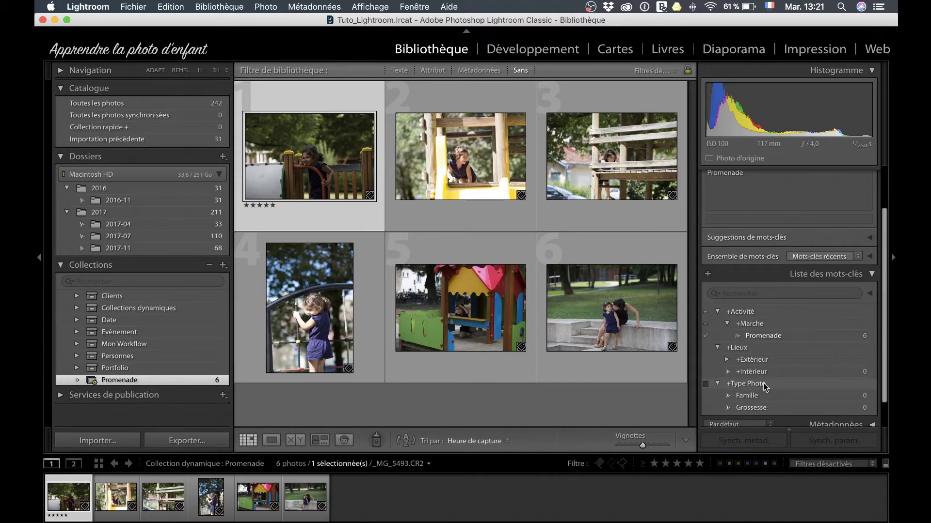
Step: Expand the Evènement collection set and review the keyword tags of the selected photo
left_click(76, 332)
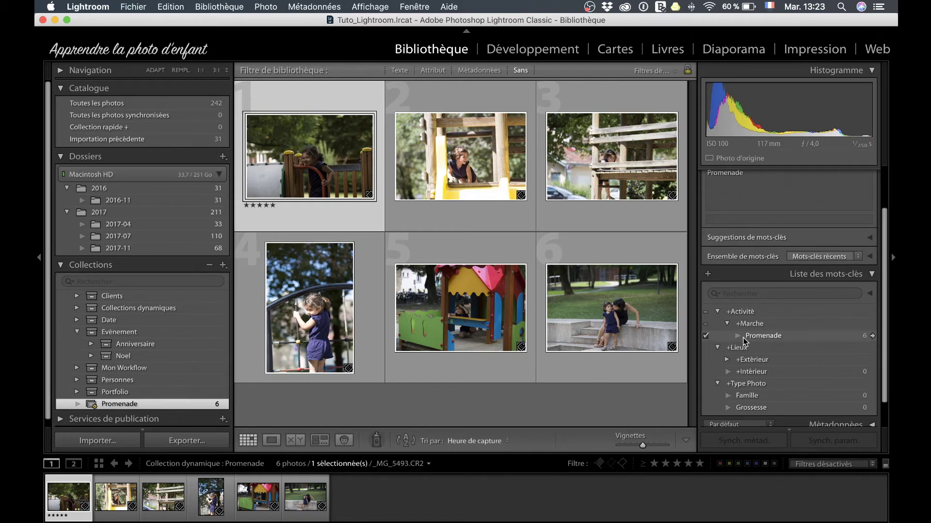
scroll(744, 340, "up", 3)
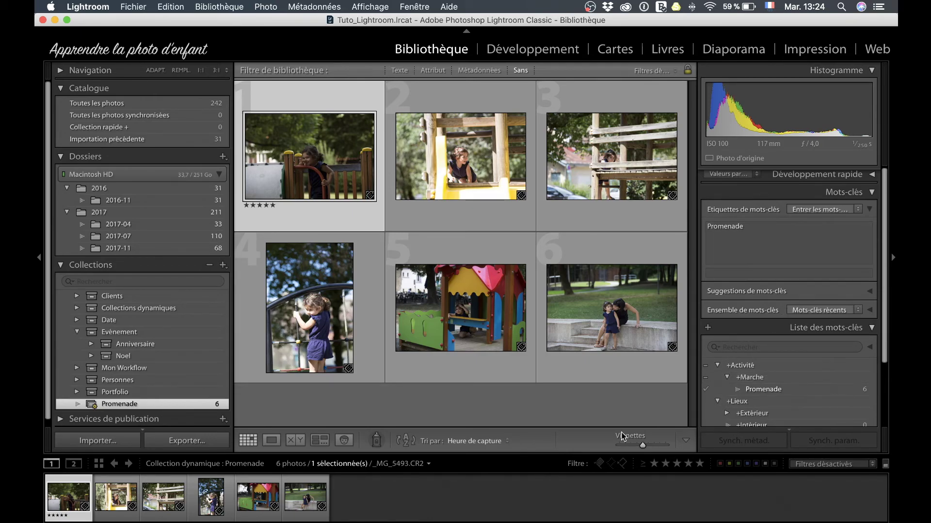
mouse_move(548, 226)
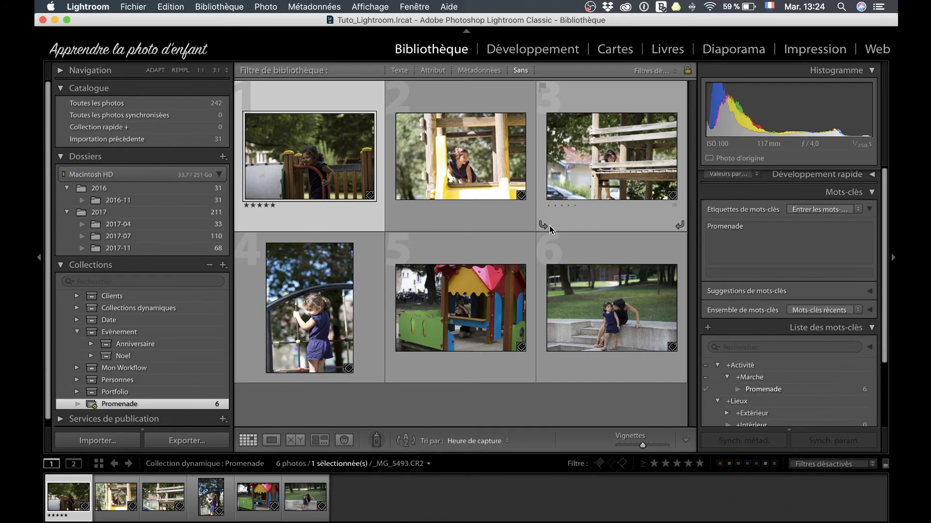